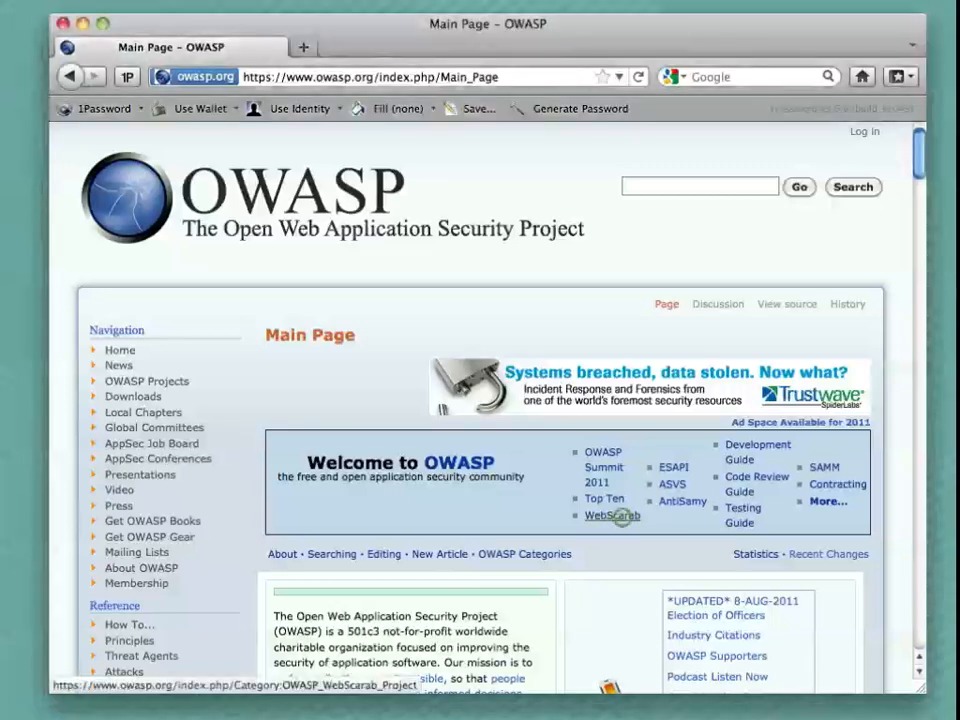
# Step: Follow the WebScarab link from the OWASP main page welcome box
pyautogui.click(614, 515)
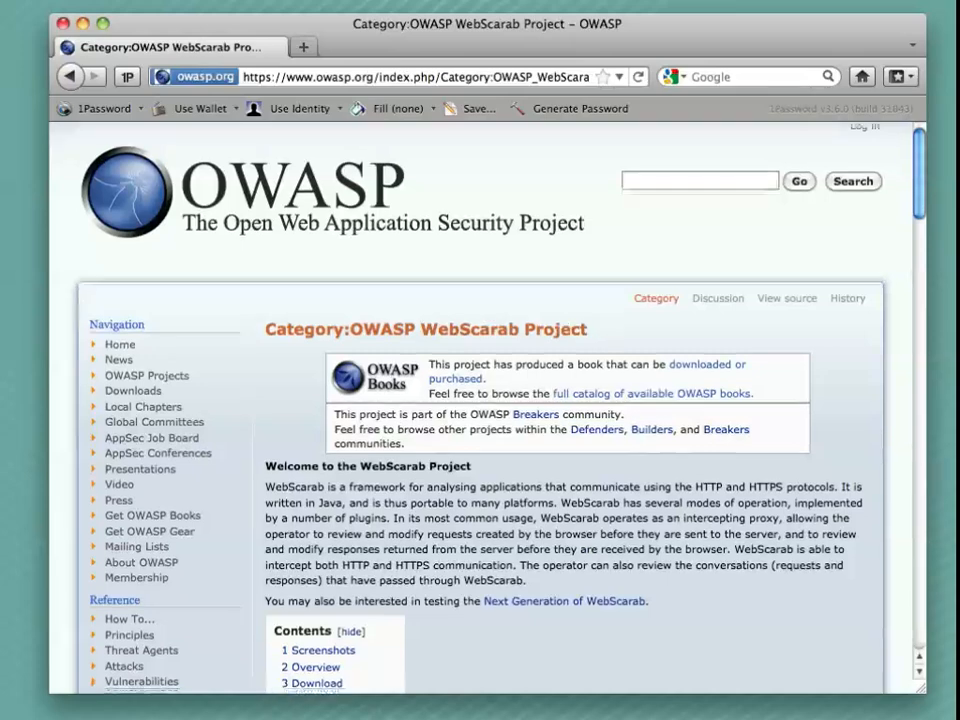
pyautogui.scroll(-5, 480, 400)
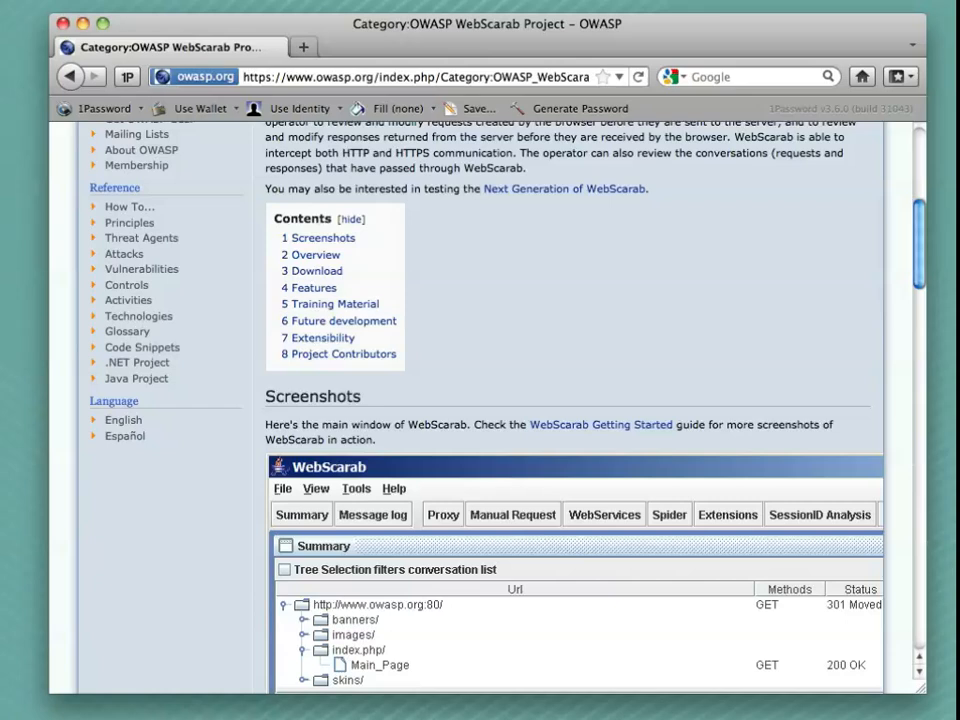
# Step: Jump to the Download section via the '3 Download' contents link
pyautogui.click(316, 270)
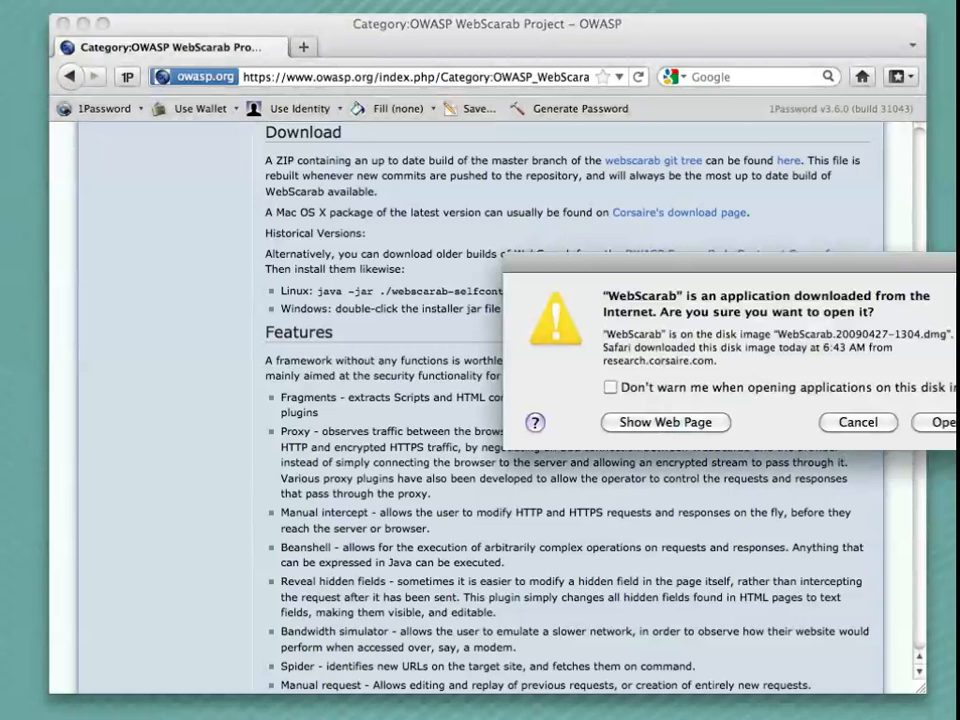
# Step: Confirm the download warning so WebScarab launches, then focus its window
pyautogui.press('Return')
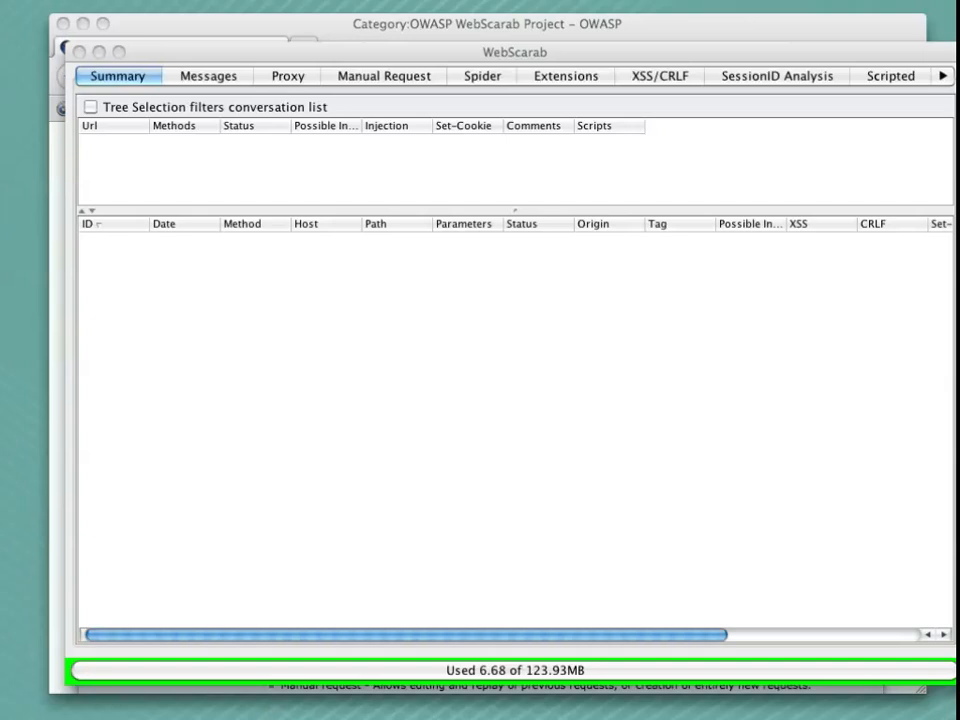
pyautogui.click(186, 53)
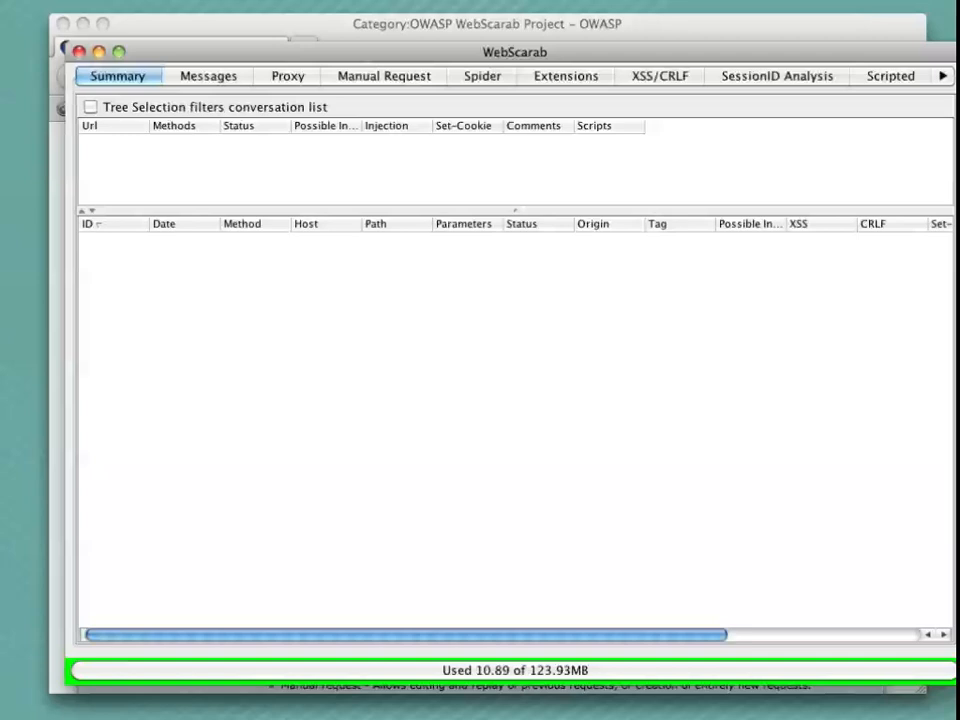
# Step: Select the 127.0.0.1:8008 listener under Proxy > Listeners, then return to Firefox
pyautogui.click(288, 76)
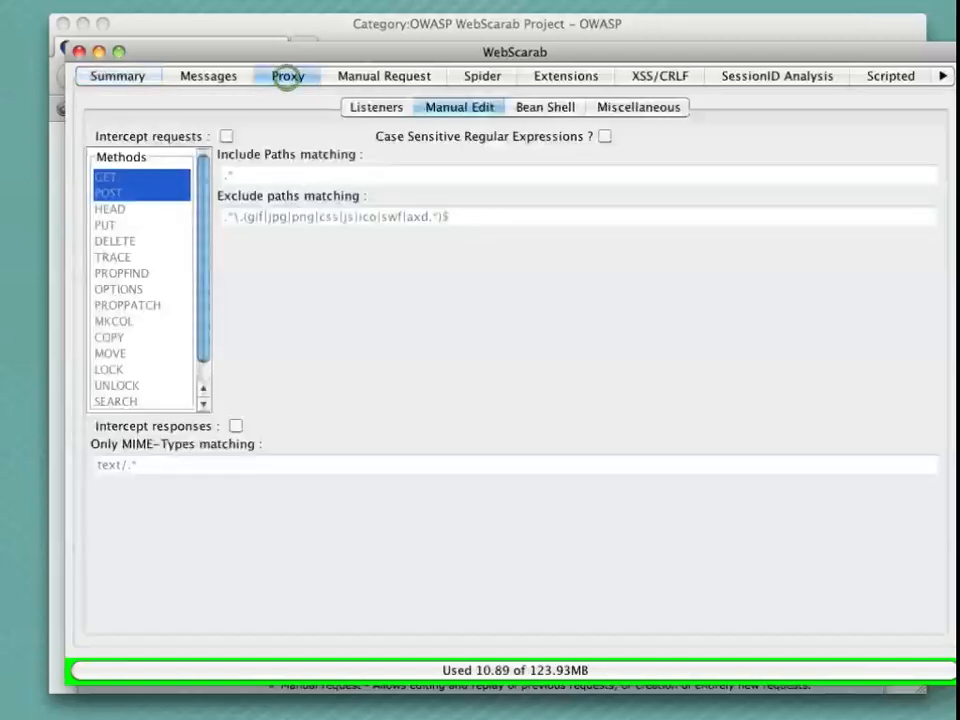
pyautogui.click(385, 110)
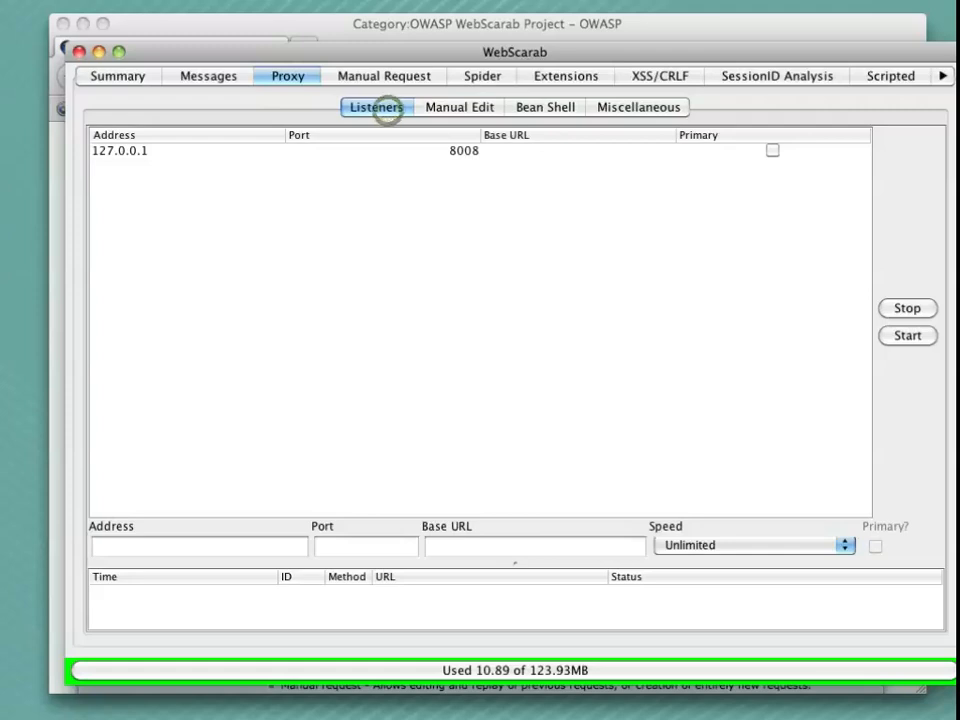
pyautogui.click(120, 152)
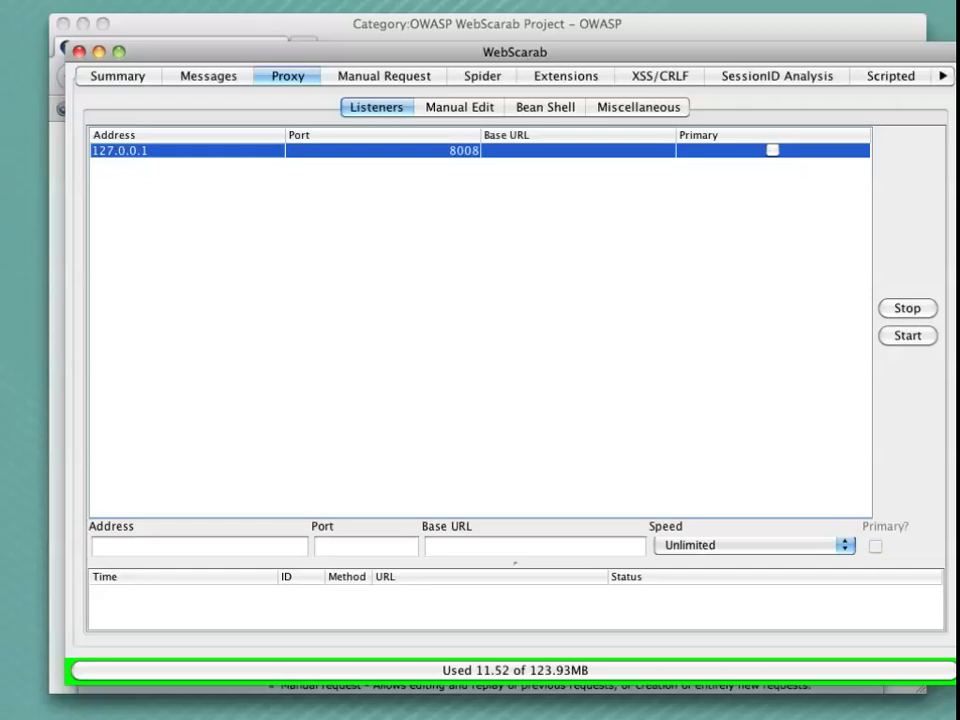
pyautogui.click(352, 21)
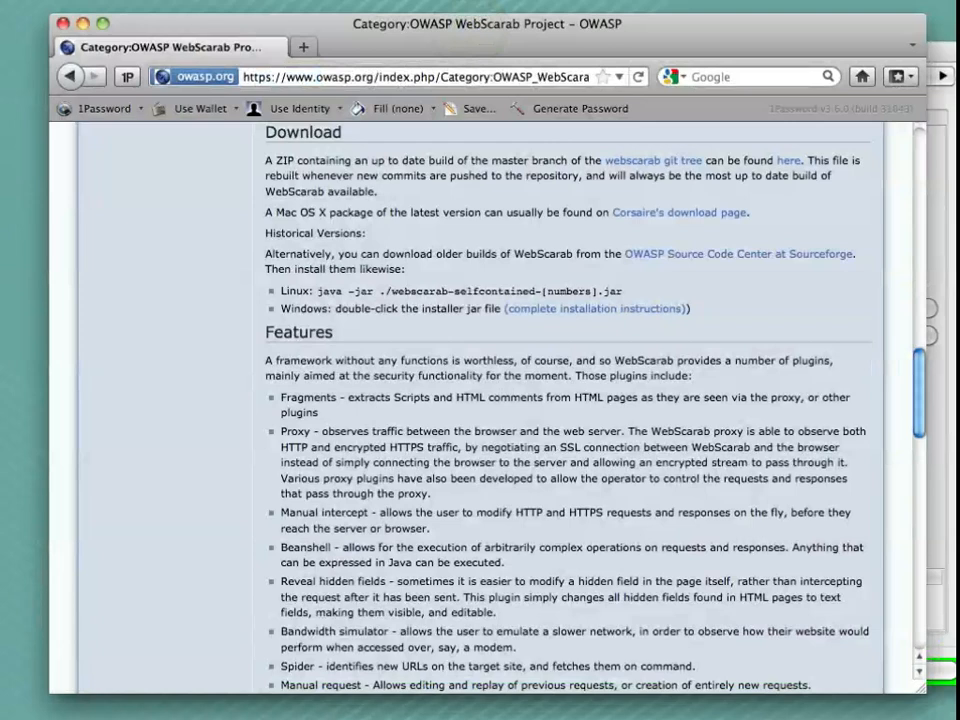
# Step: In Firefox network settings, choose Manual proxy configuration at 127.0.0.1 port 8008 and confirm
pyautogui.press('super+comma')
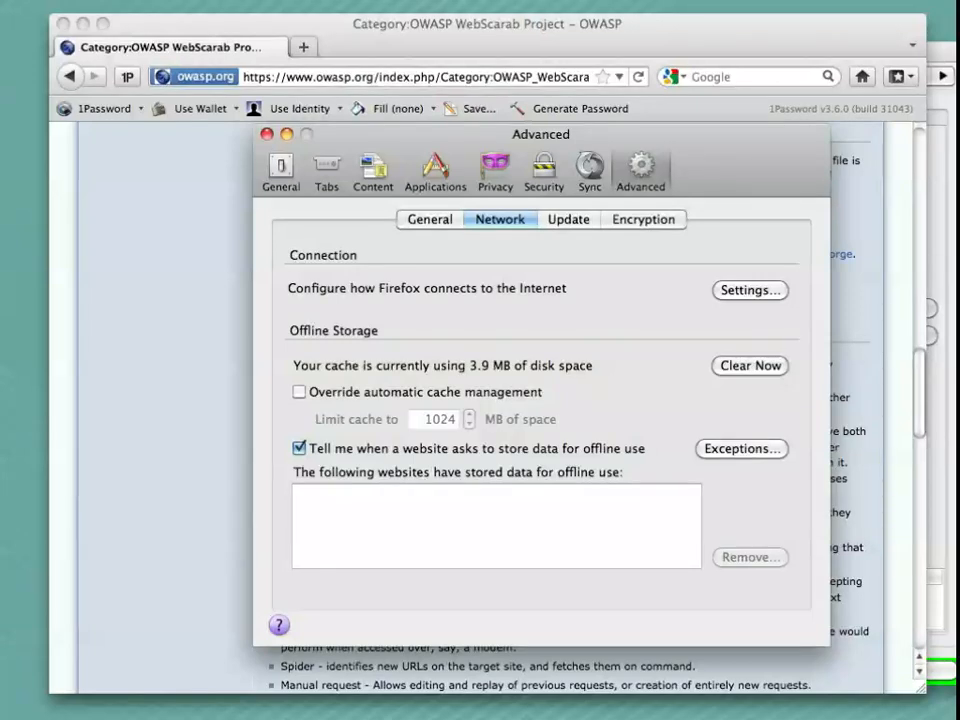
pyautogui.click(750, 290)
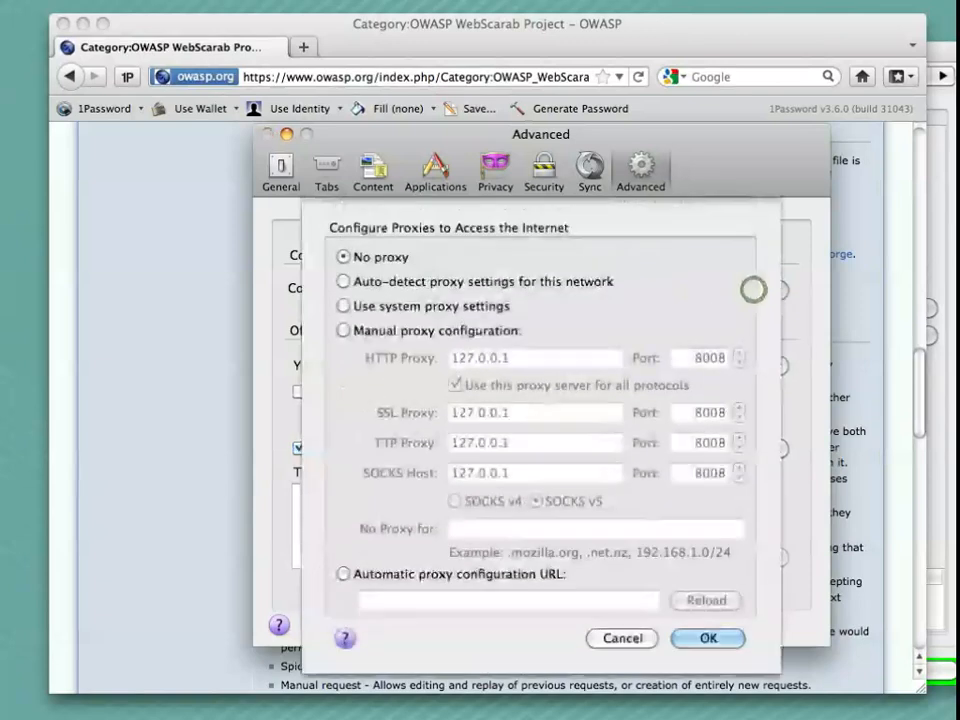
pyautogui.click(343, 330)
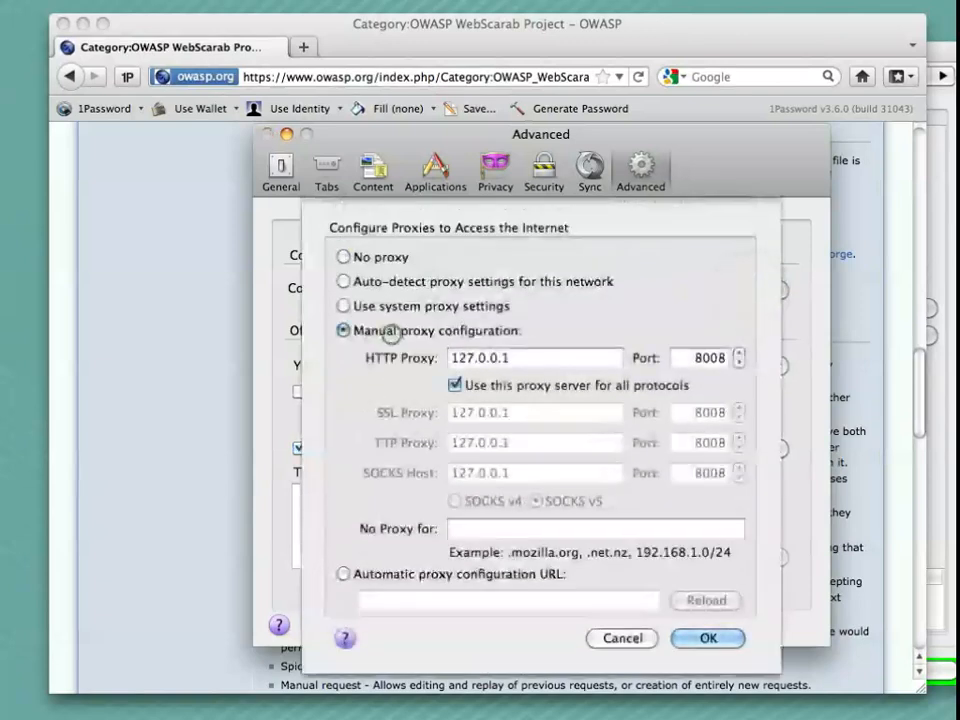
pyautogui.click(708, 638)
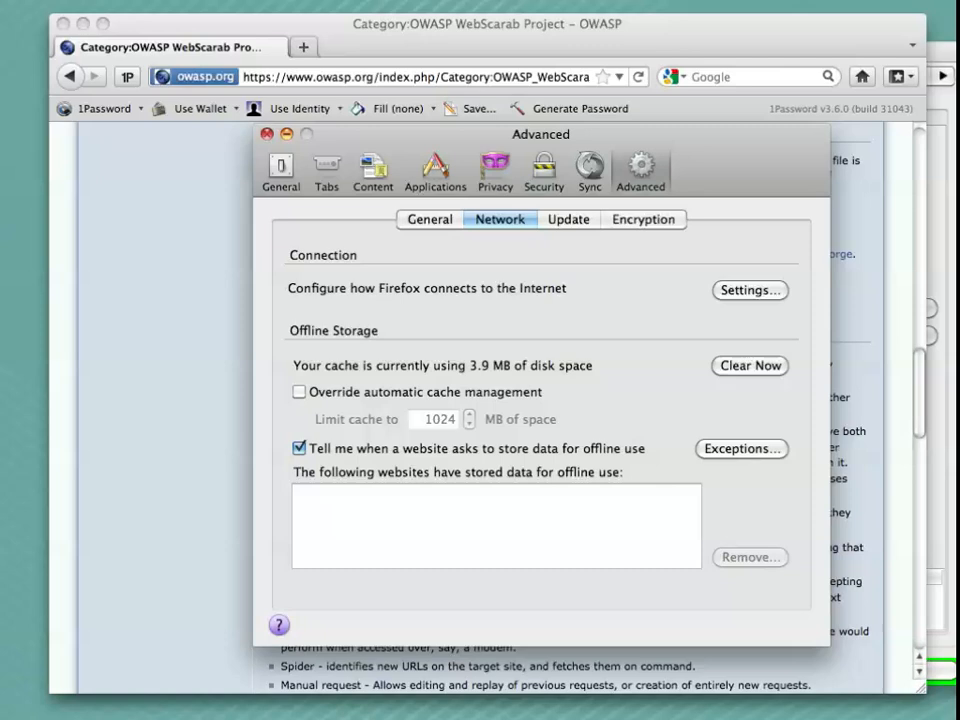
pyautogui.click(266, 134)
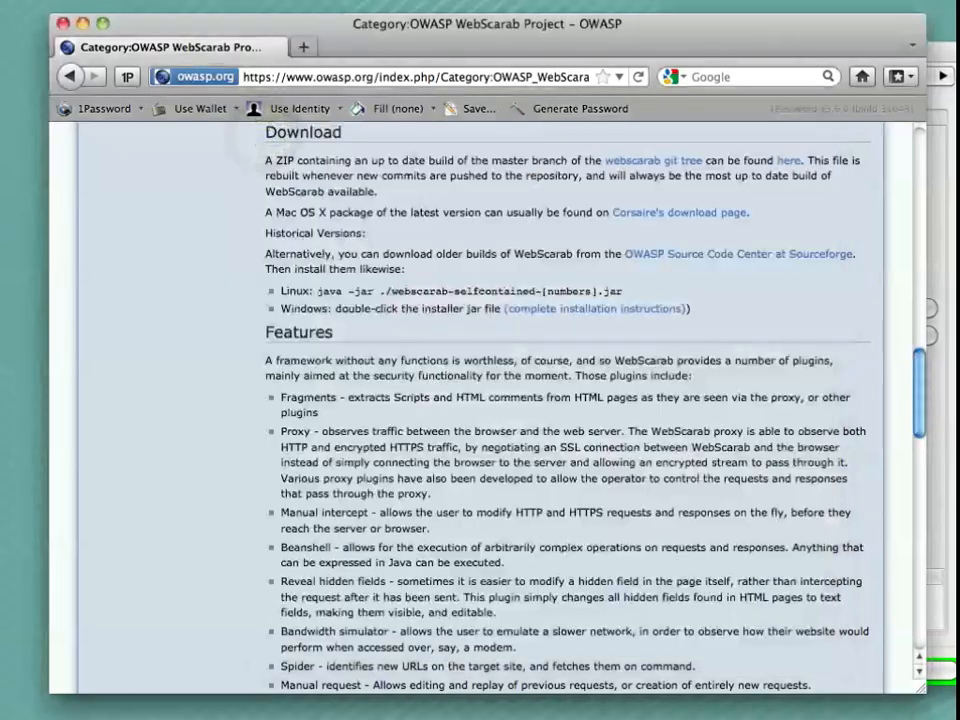
# Step: Reload the https WebScarab page and review the technical details of the untrusted certificate
pyautogui.click(176, 282)
pyautogui.press('super+r')
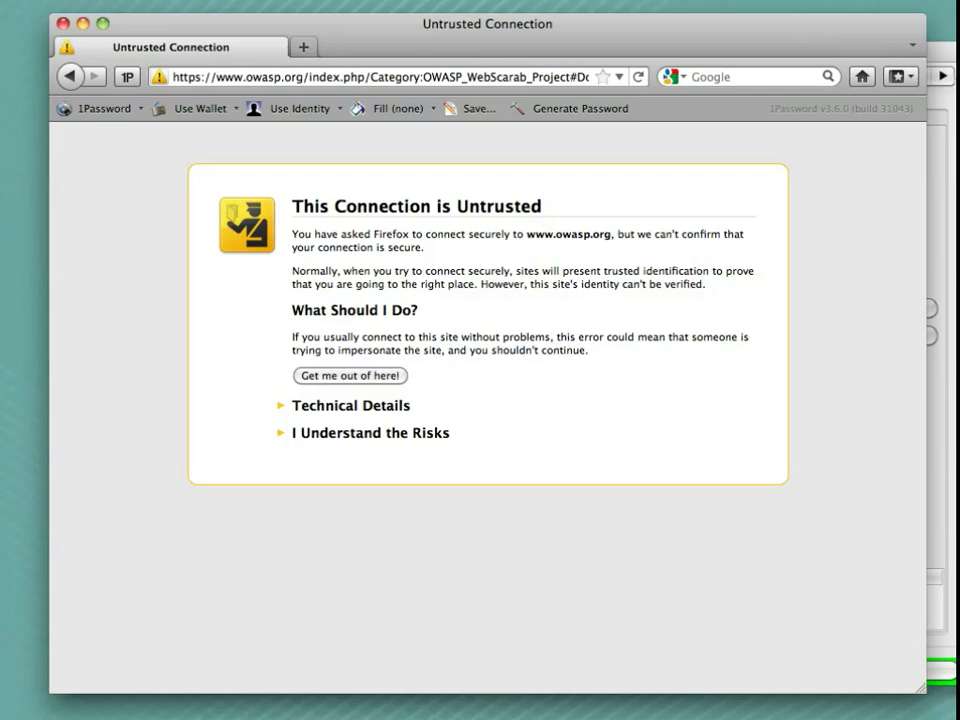
pyautogui.doubleClick(188, 77)
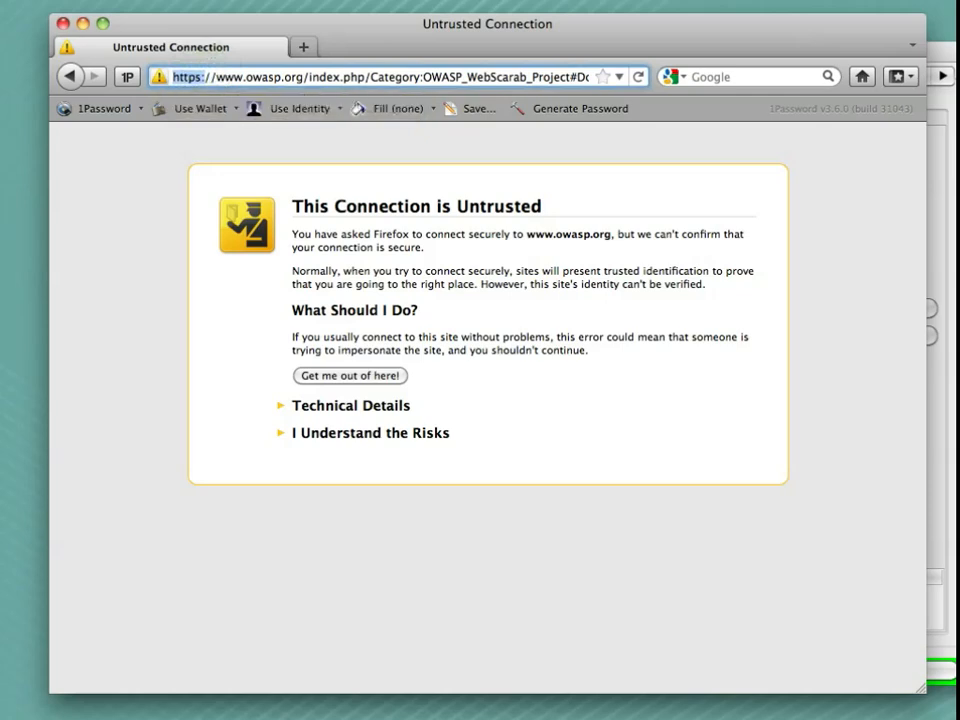
pyautogui.click(282, 405)
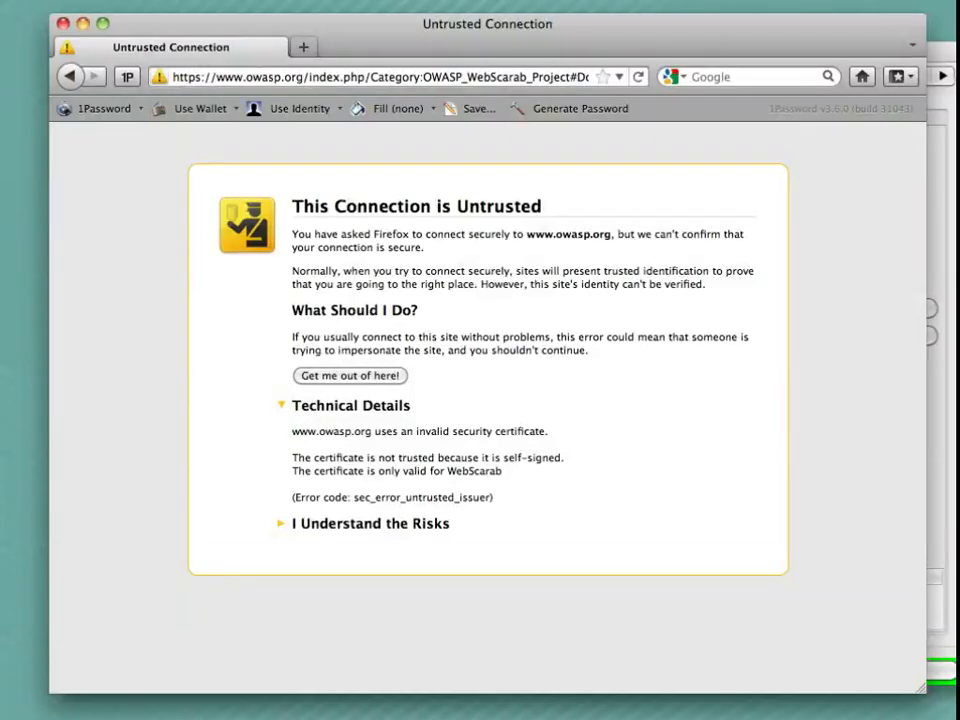
pyautogui.doubleClick(500, 470)
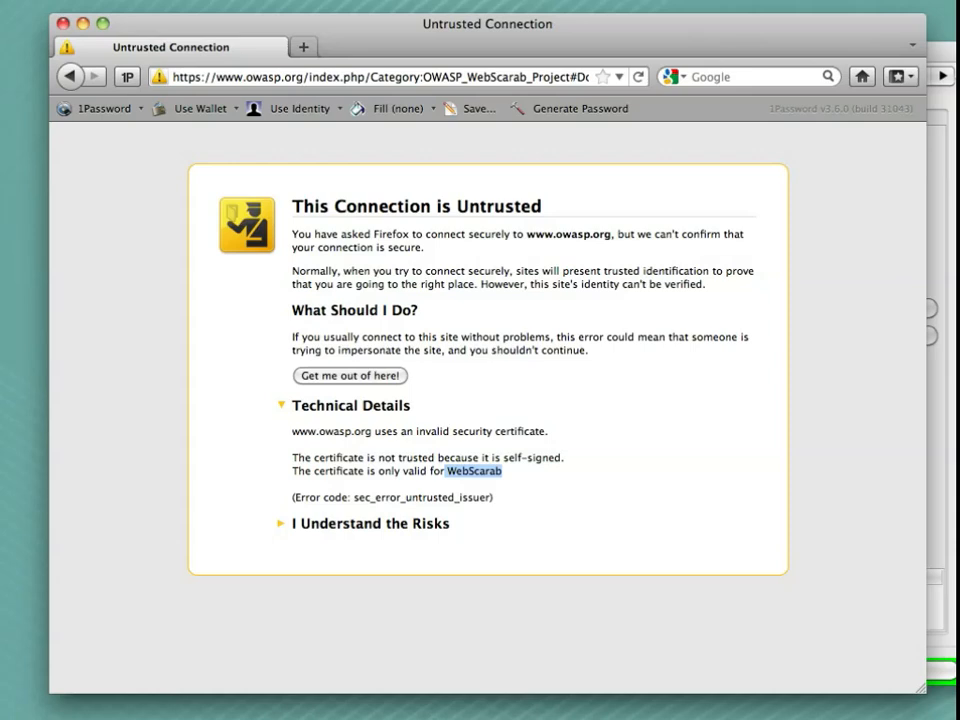
# Step: Expand 'I Understand the Risks' and start adding a security exception
pyautogui.click(370, 523)
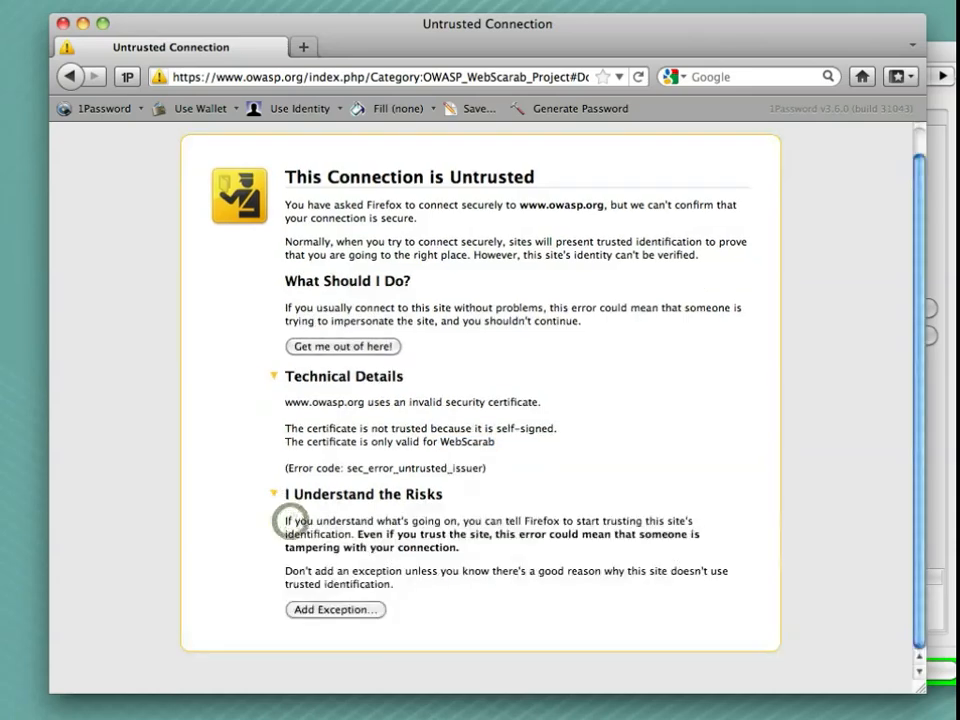
pyautogui.click(336, 551)
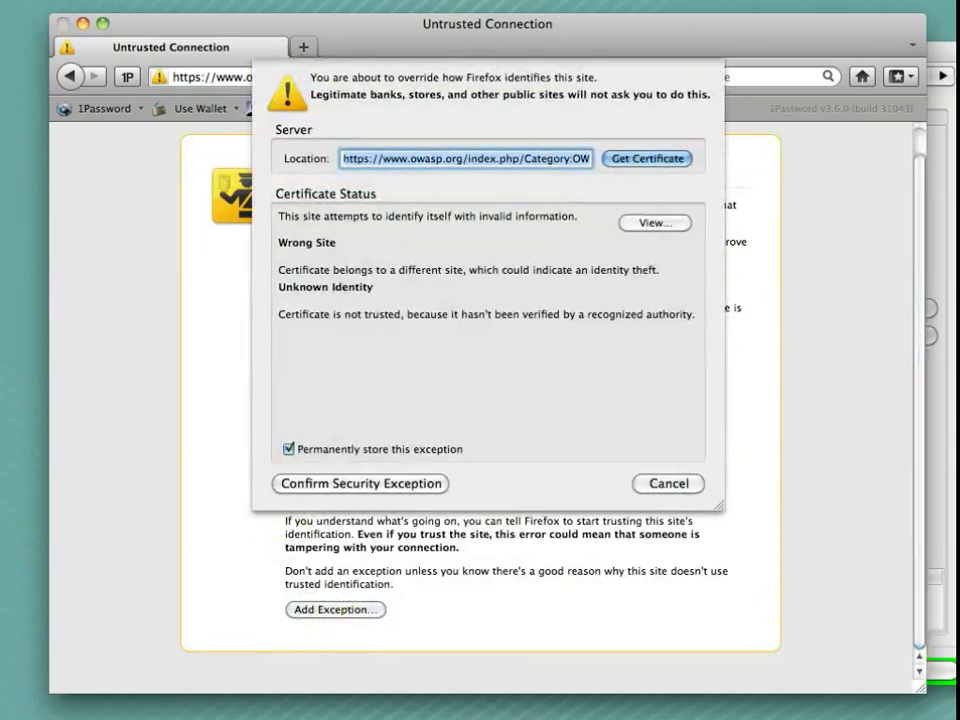
# Step: Fetch the certificate, untick permanent storage, and confirm the security exception
pyautogui.click(645, 160)
pyautogui.click(289, 449)
pyautogui.click(330, 483)
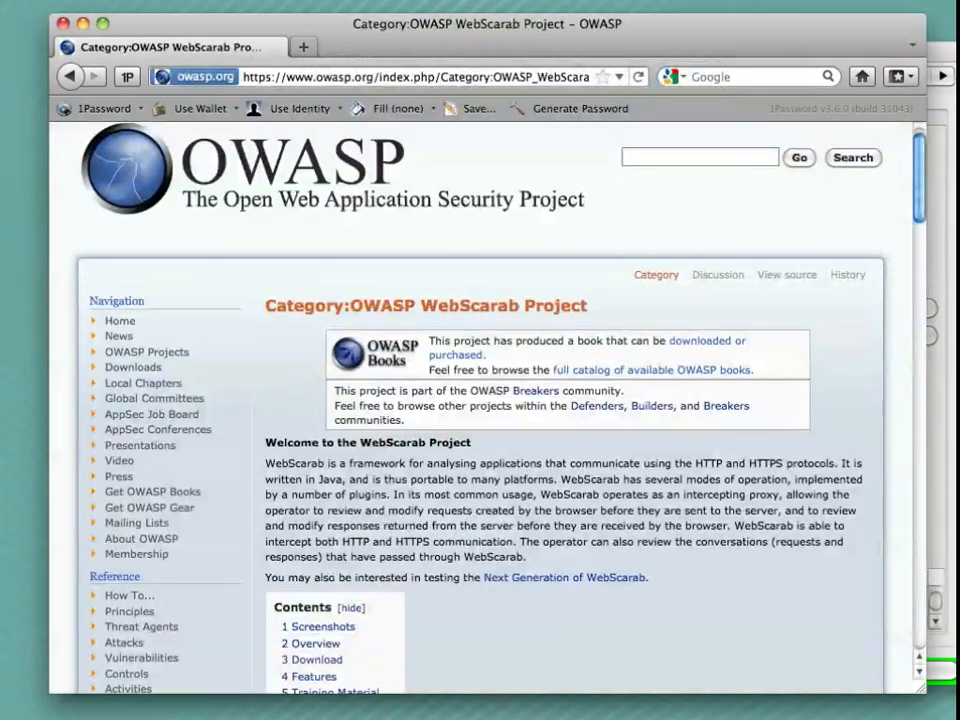
# Step: Switch to WebScarab's Summary list of captured owasp.org conversations
pyautogui.click(945, 50)
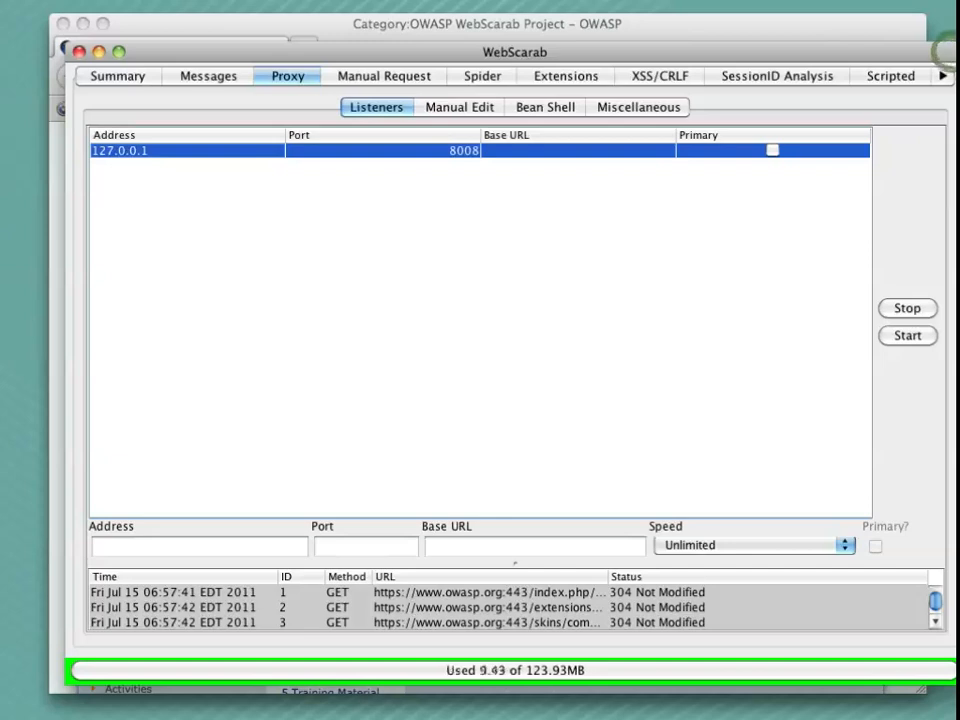
pyautogui.click(117, 76)
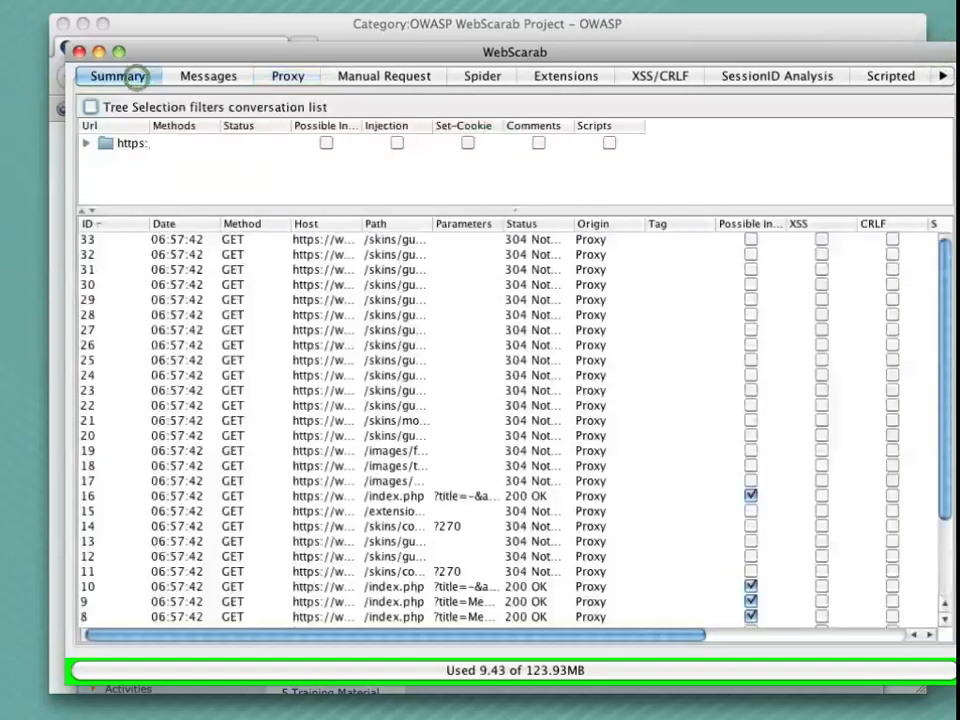
pyautogui.scroll(-3, 510, 430)
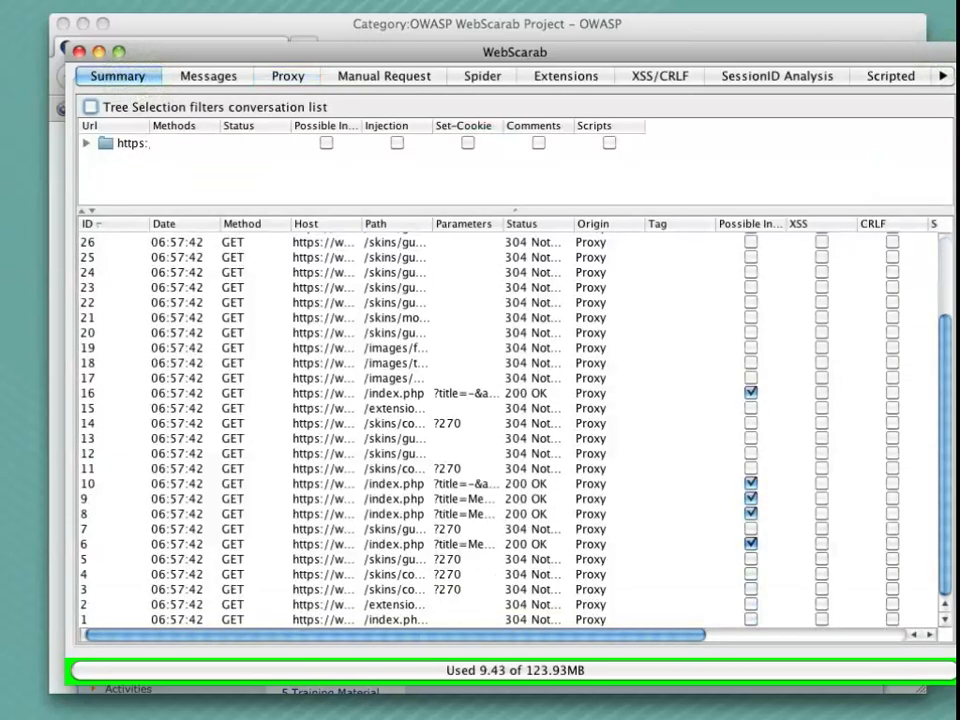
pyautogui.scroll(3, 510, 430)
pyautogui.hscroll(2, 510, 430)
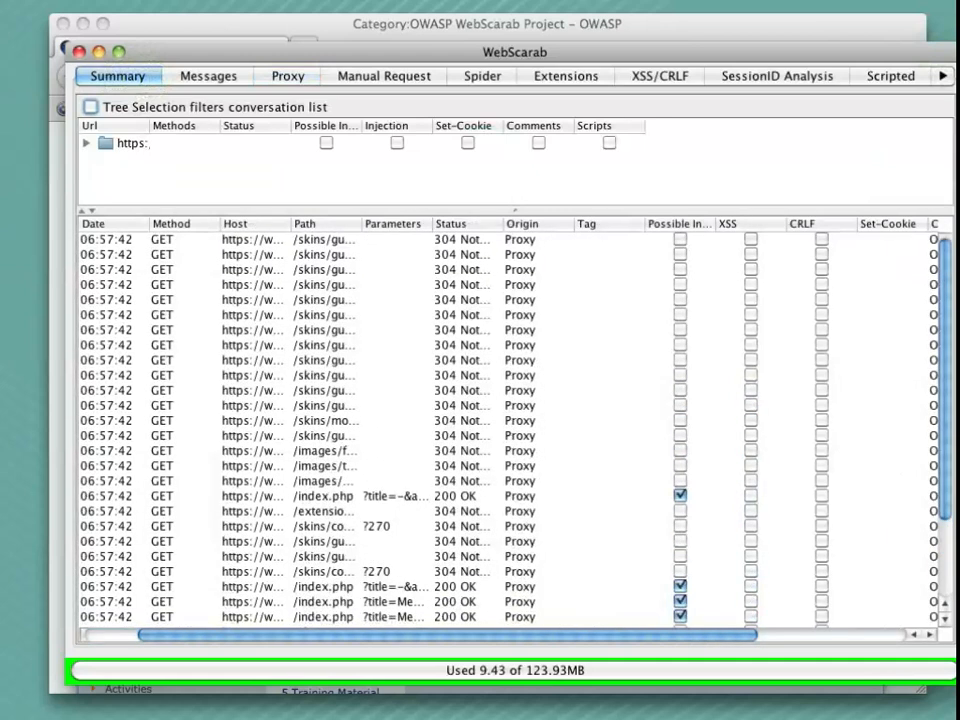
pyautogui.hscroll(-2, 510, 430)
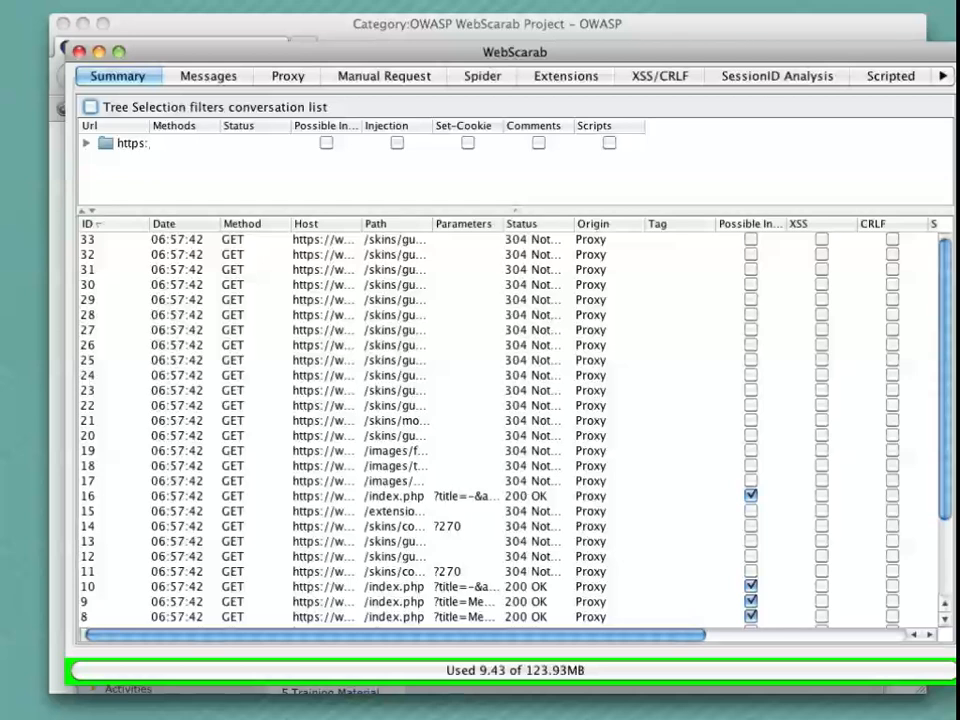
pyautogui.scroll(-3, 510, 430)
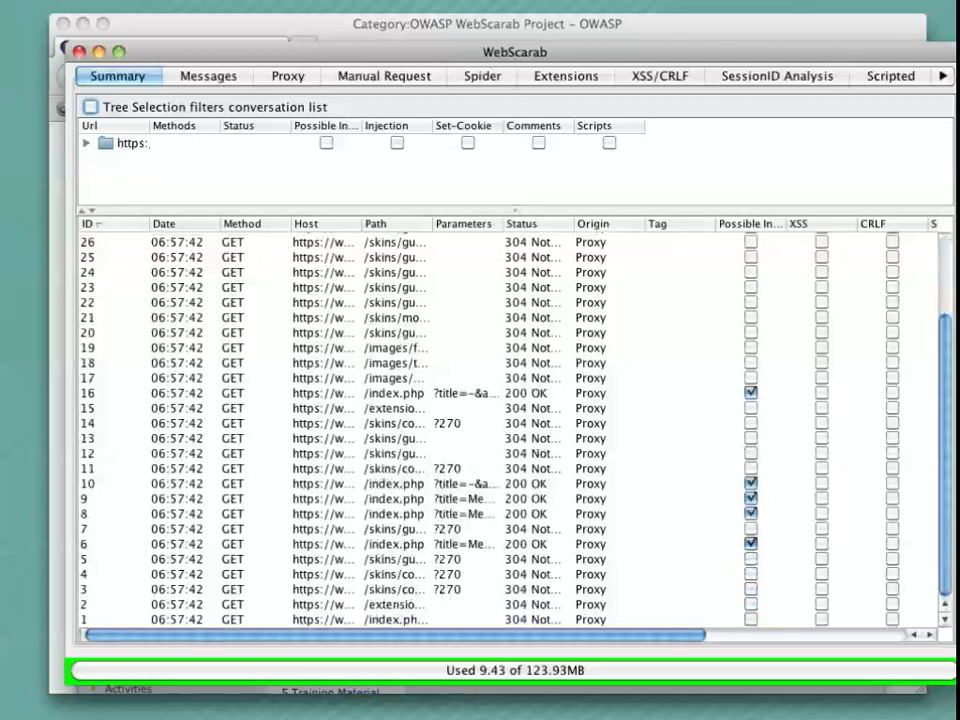
pyautogui.rightClick(246, 620)
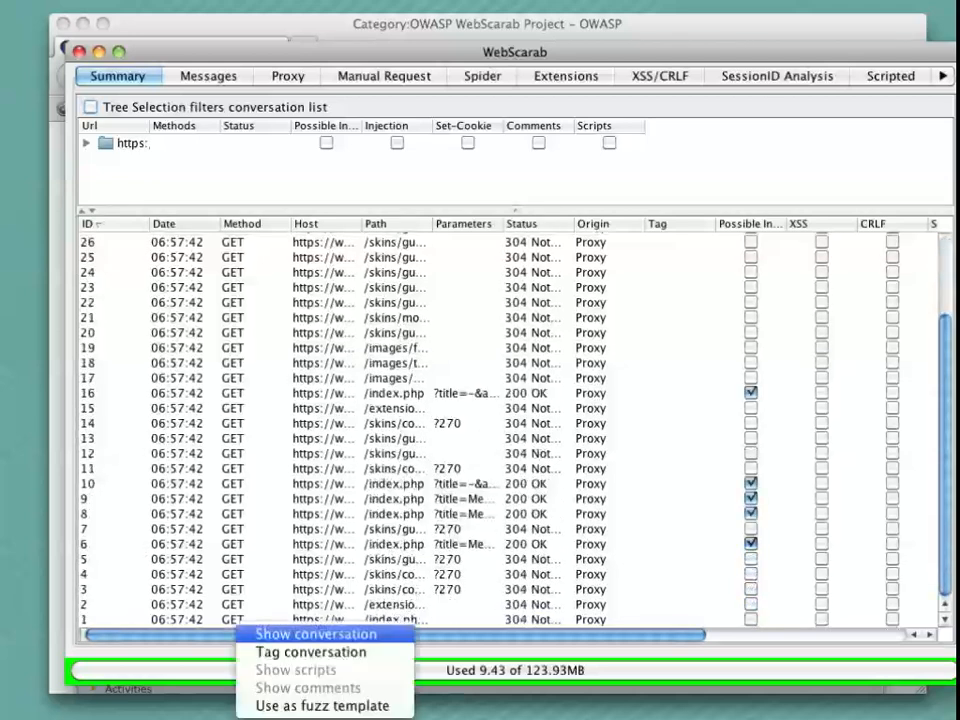
pyautogui.click(290, 634)
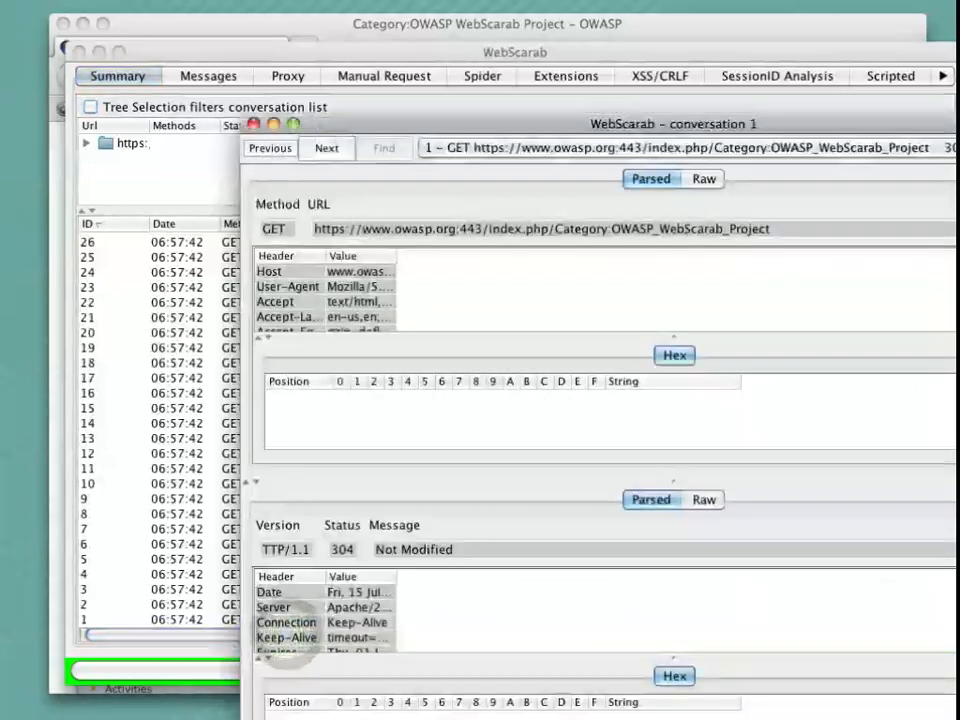
pyautogui.doubleClick(558, 125)
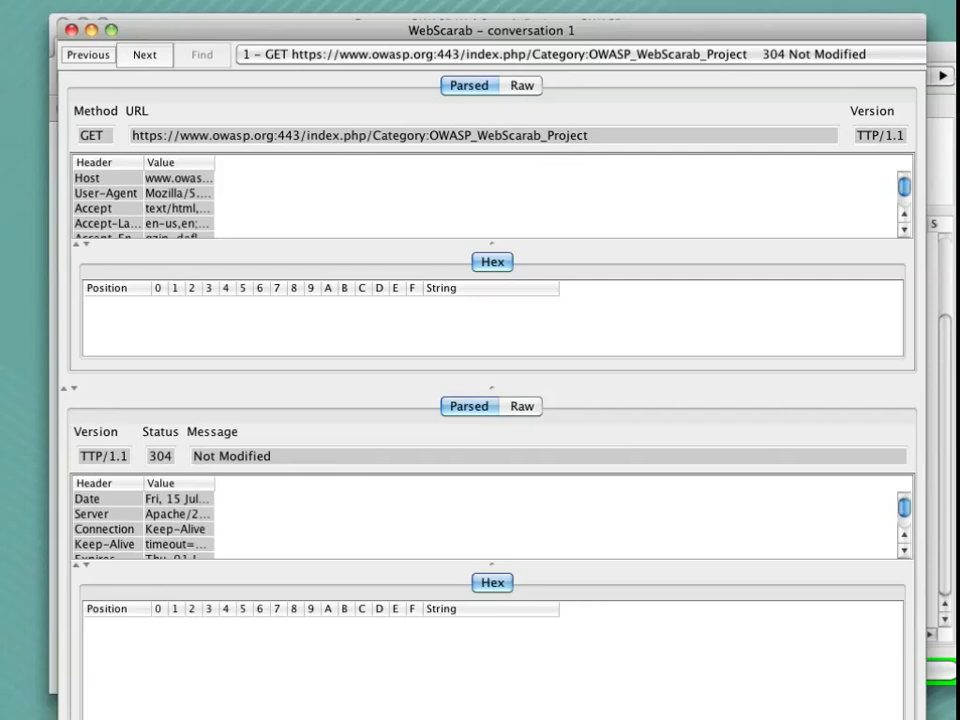
pyautogui.click(522, 85)
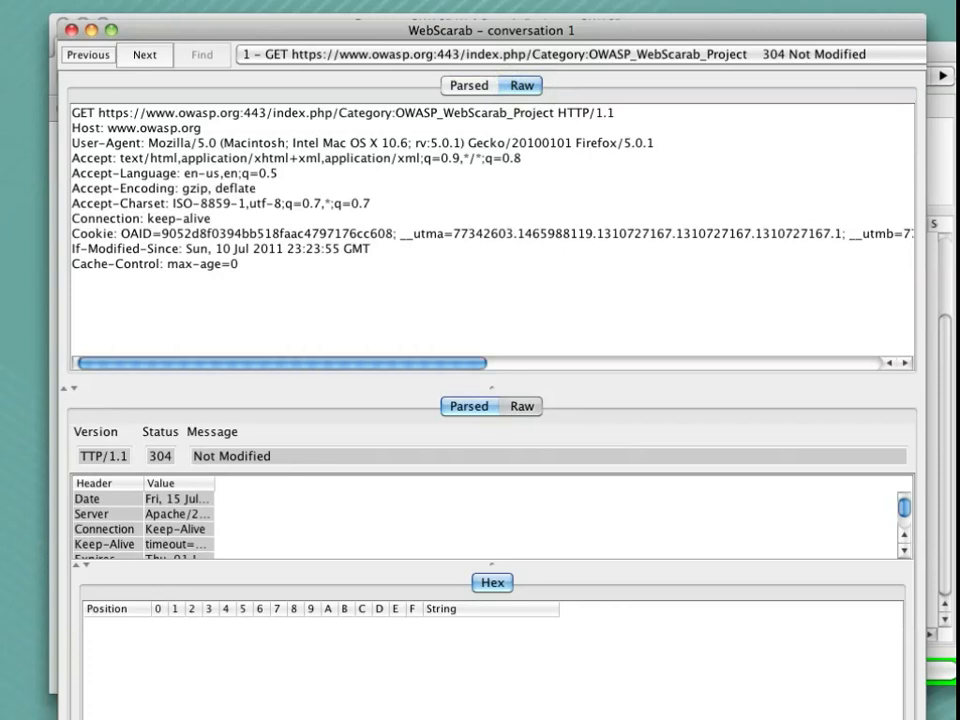
pyautogui.click(520, 406)
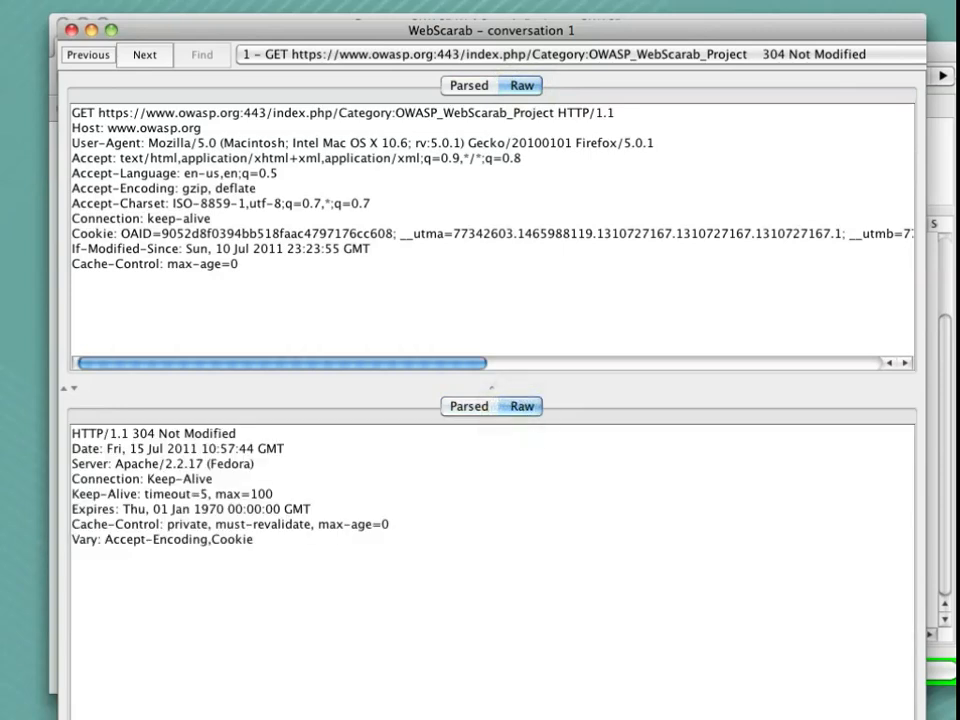
pyautogui.moveTo(296, 279); pyautogui.dragTo(72, 110)
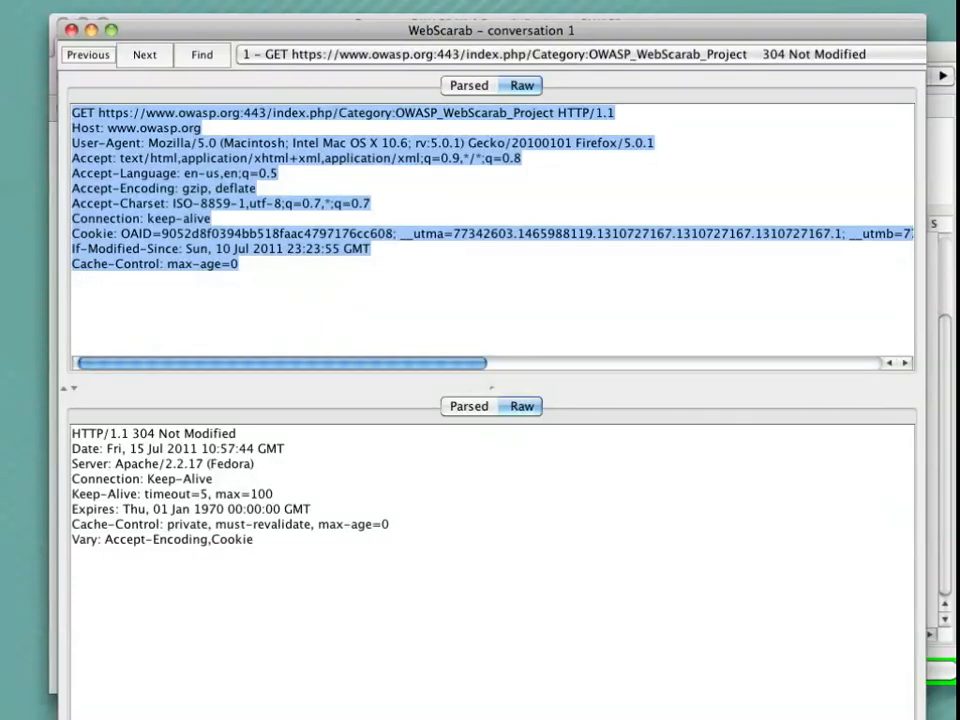
pyautogui.moveTo(289, 564); pyautogui.dragTo(72, 433)
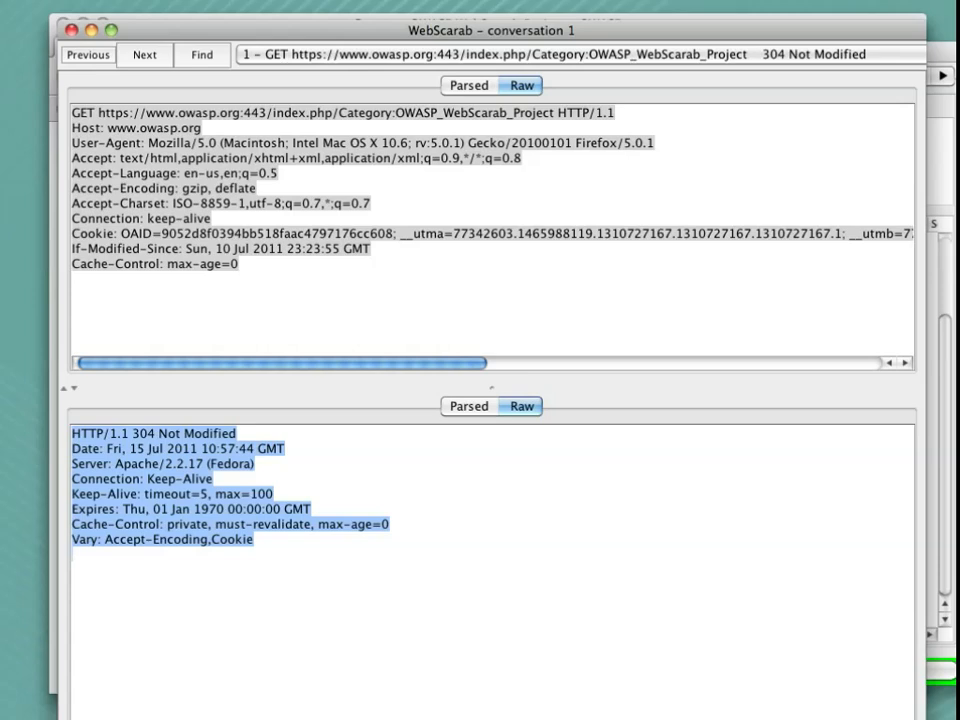
pyautogui.click(71, 30)
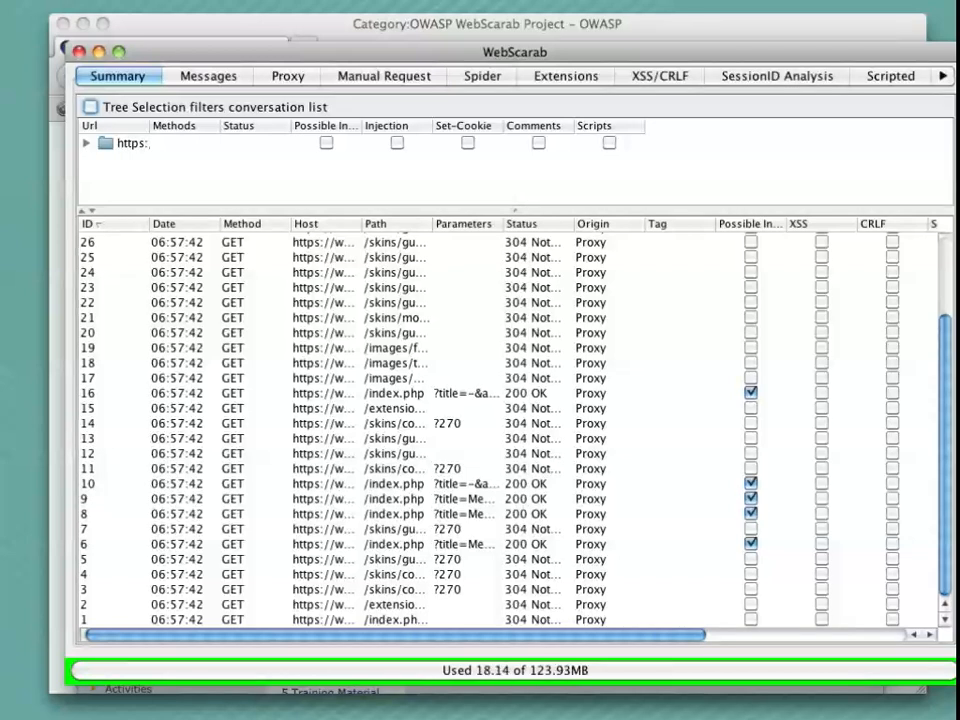
# Step: Scroll the tab strip and switch to the Fuzzer section
pyautogui.click(942, 76)
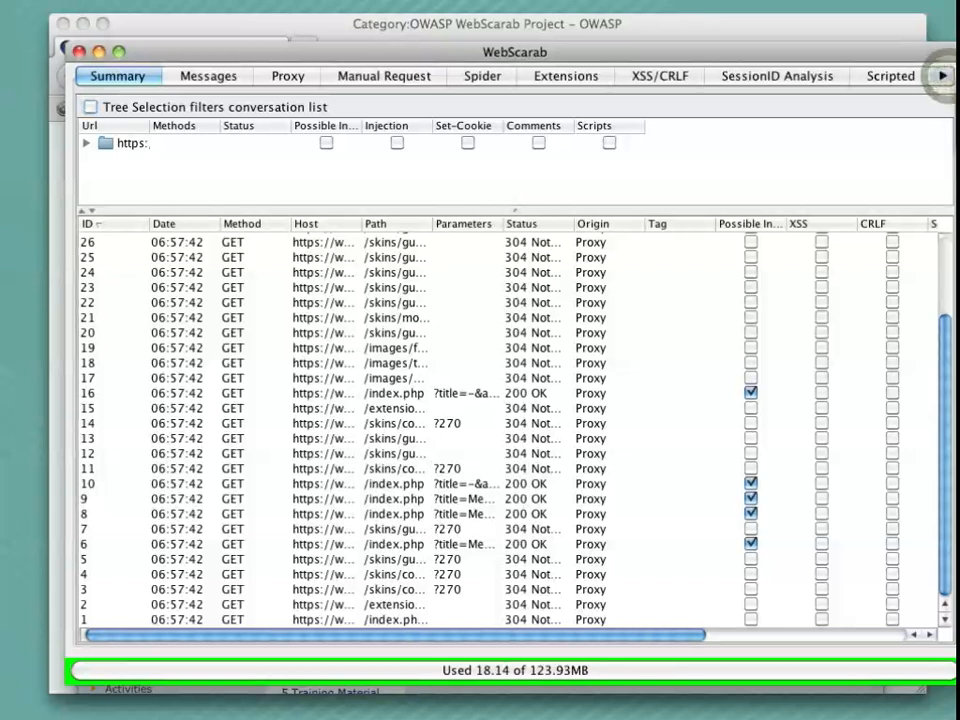
pyautogui.click(784, 76)
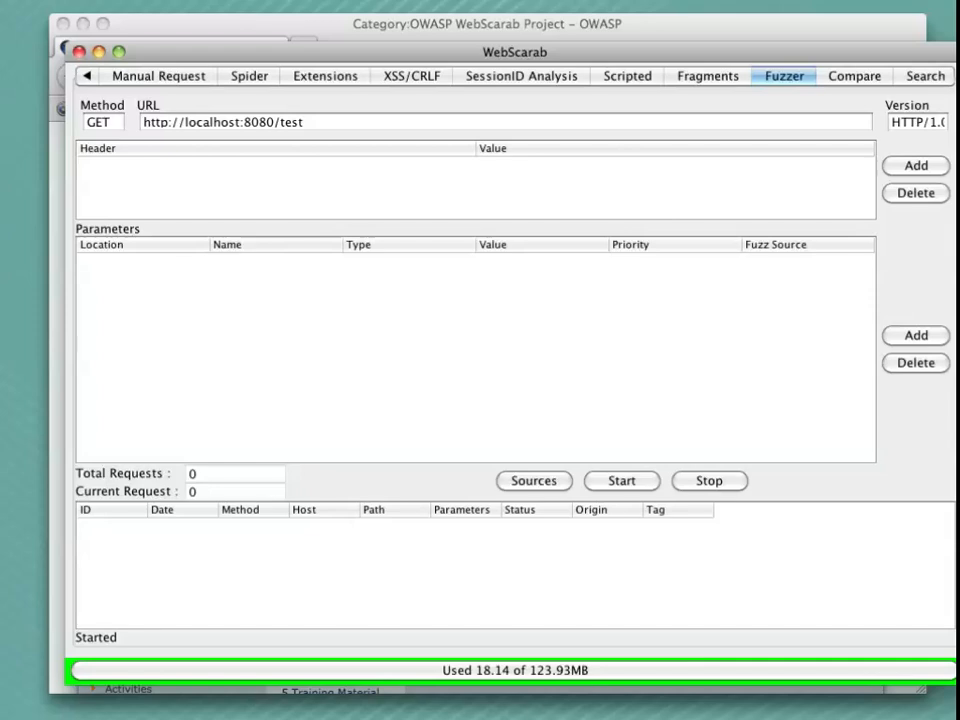
# Step: Add a placeholder header row and query parameter v0 = a0 at priority 0 to the fuzz request
pyautogui.tripleClick(336, 122)
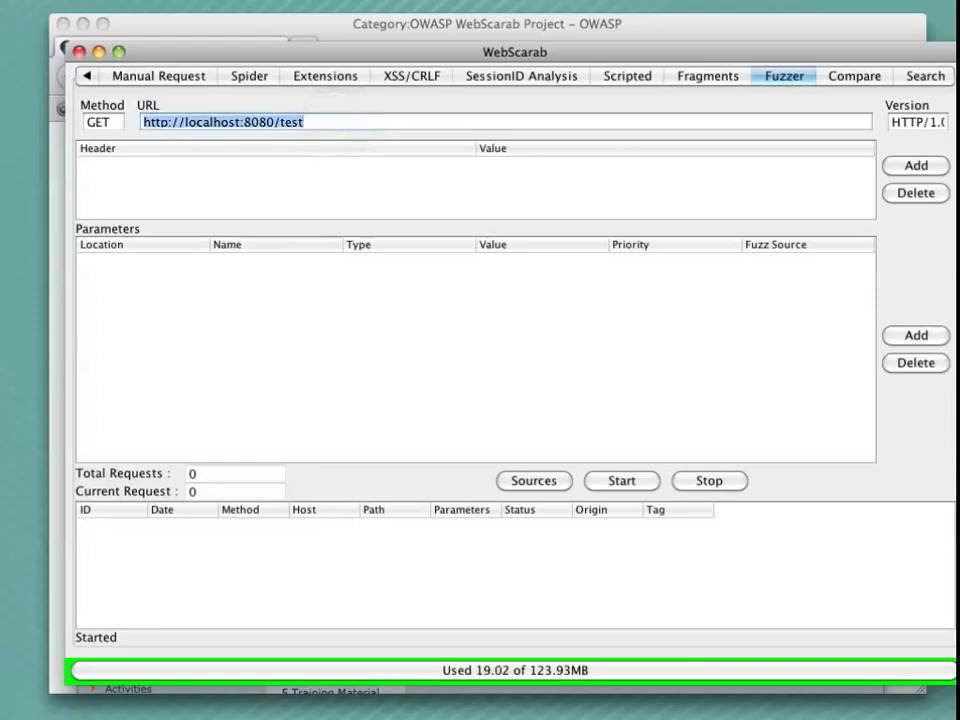
pyautogui.click(905, 165)
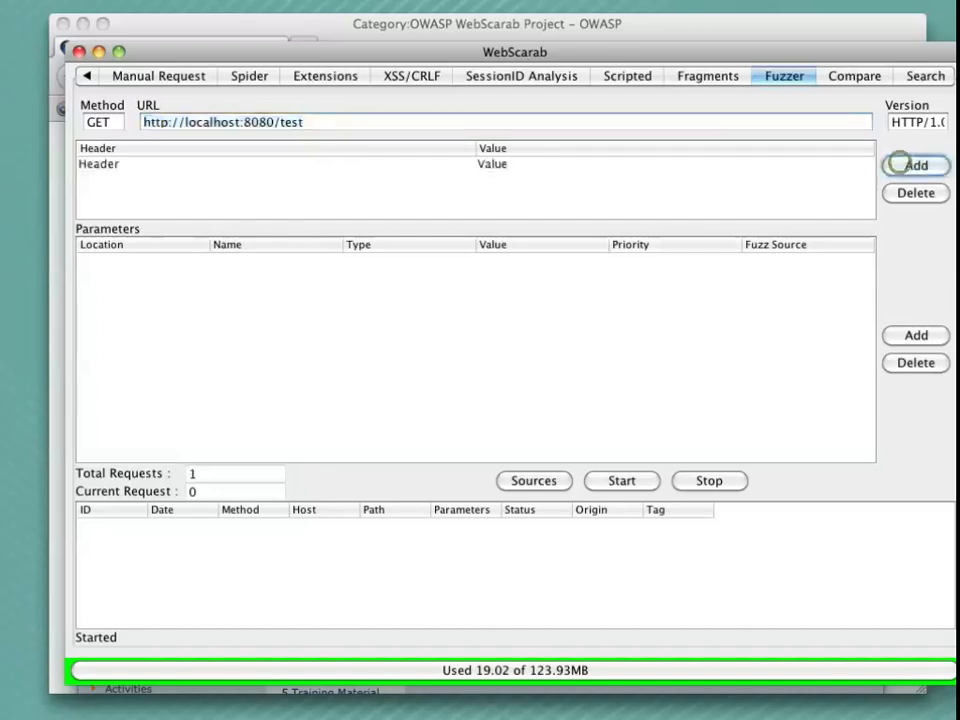
pyautogui.click(914, 335)
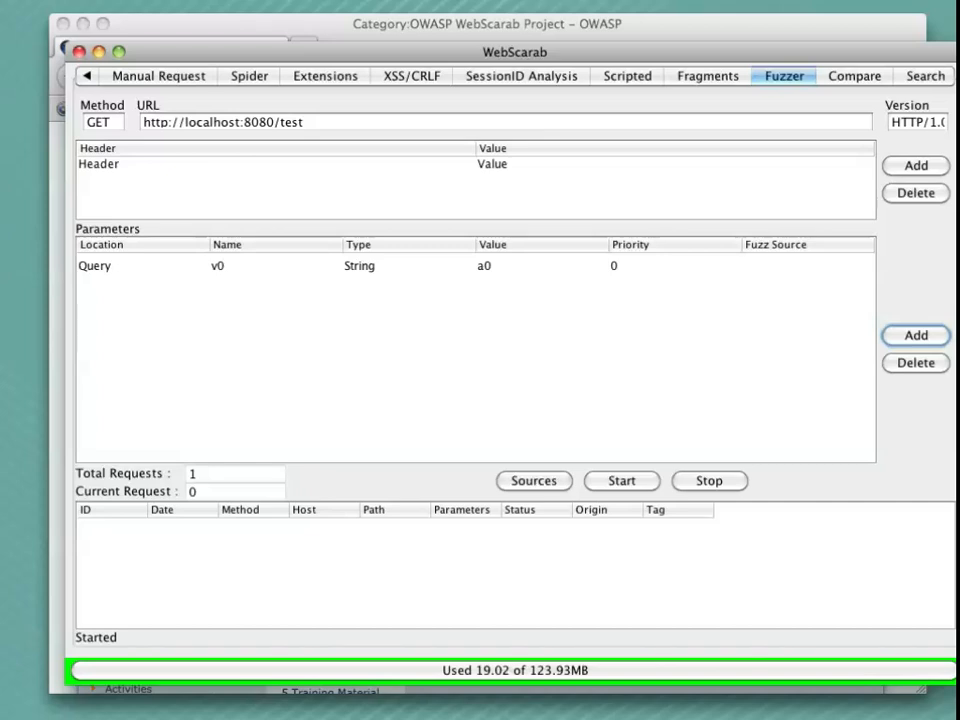
# Step: Switch WebScarab back to the Summary list and bring the Firefox window frontmost
pyautogui.click(87, 76)
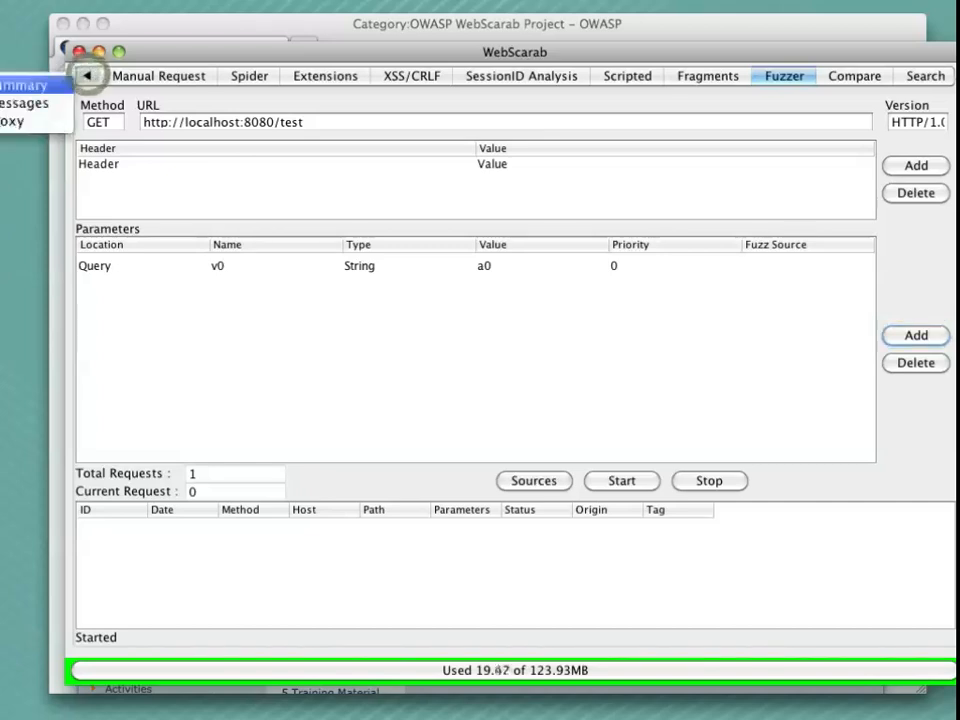
pyautogui.click(87, 76)
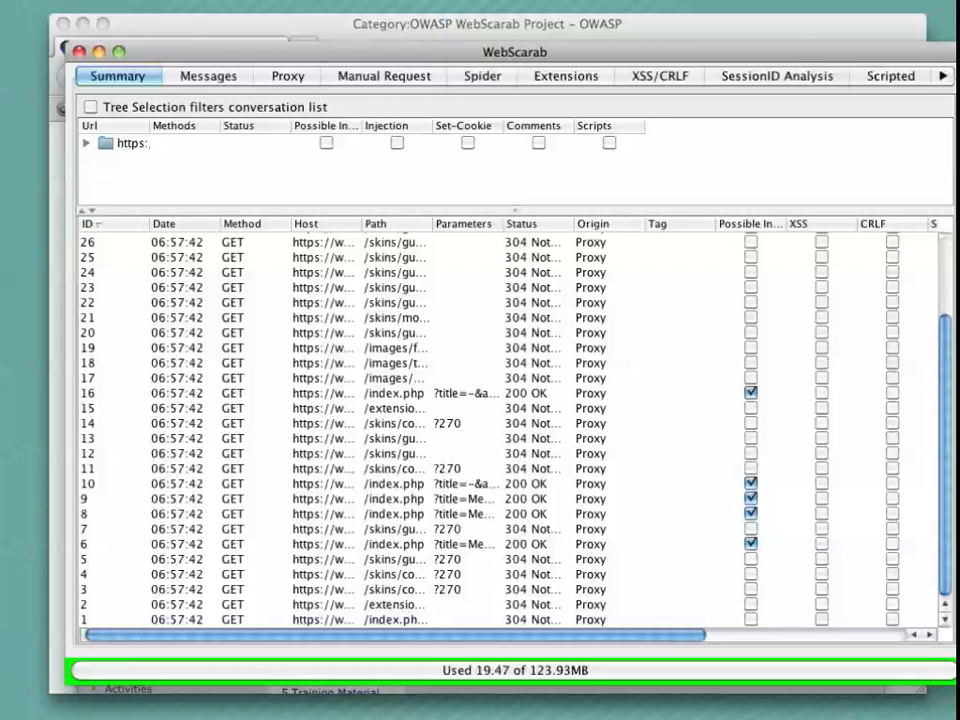
pyautogui.click(335, 25)
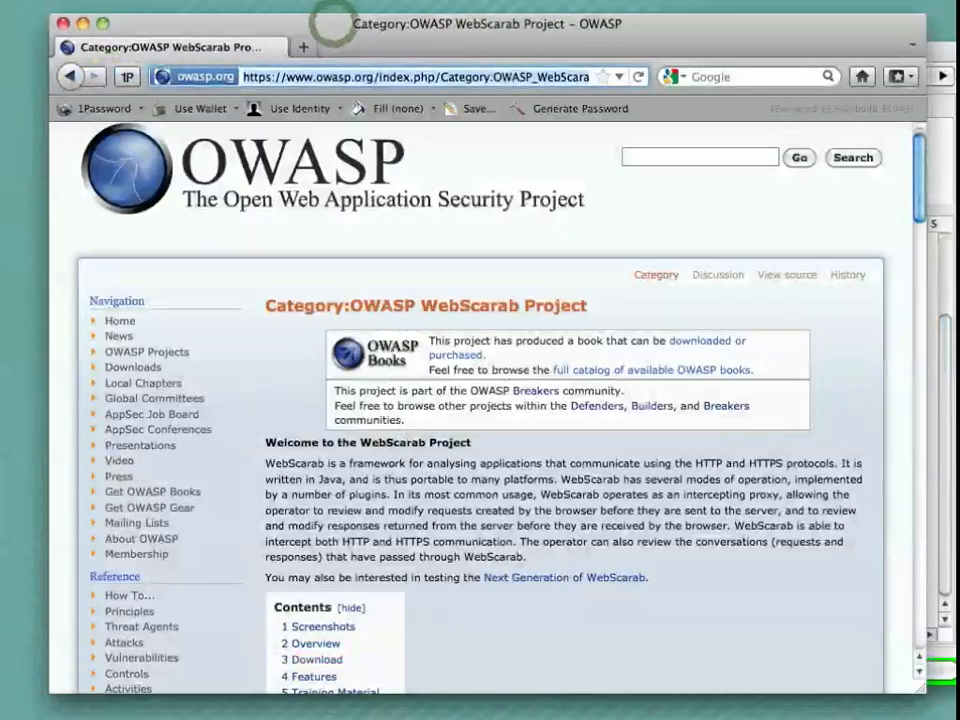
pyautogui.click(392, 76)
pyautogui.write('twitt')
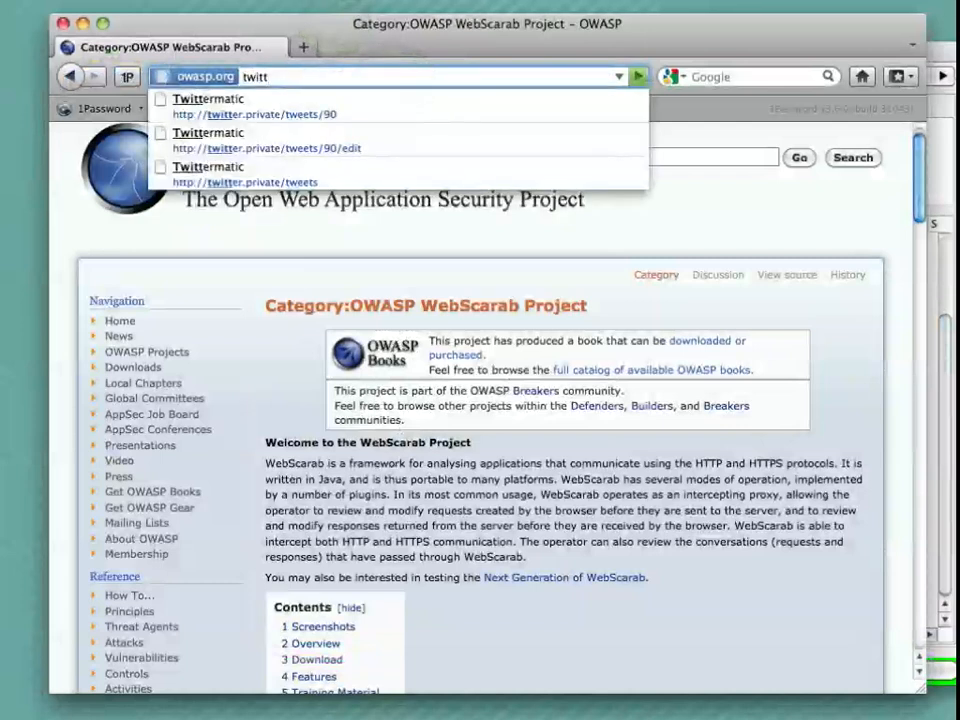
pyautogui.press('Down')
pyautogui.press('BackSpace')
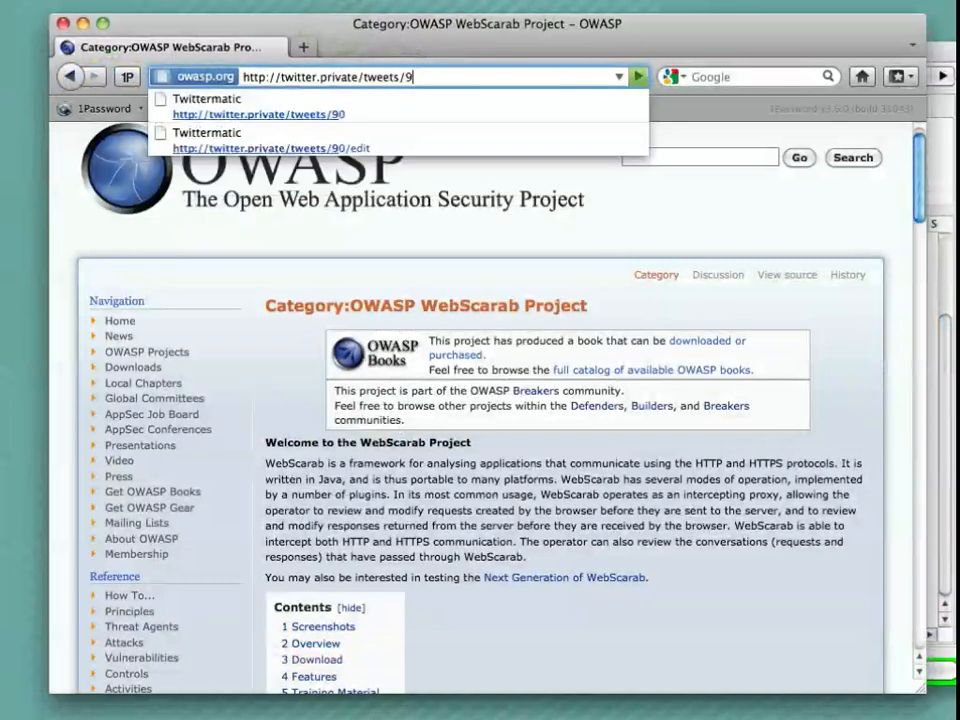
pyautogui.press('BackSpace')
pyautogui.press('BackSpace')
pyautogui.press('BackSpace')
pyautogui.press('BackSpace')
pyautogui.press('BackSpace')
pyautogui.press('BackSpace')
pyautogui.press('BackSpace')
pyautogui.press('BackSpace')
pyautogui.press('Return')
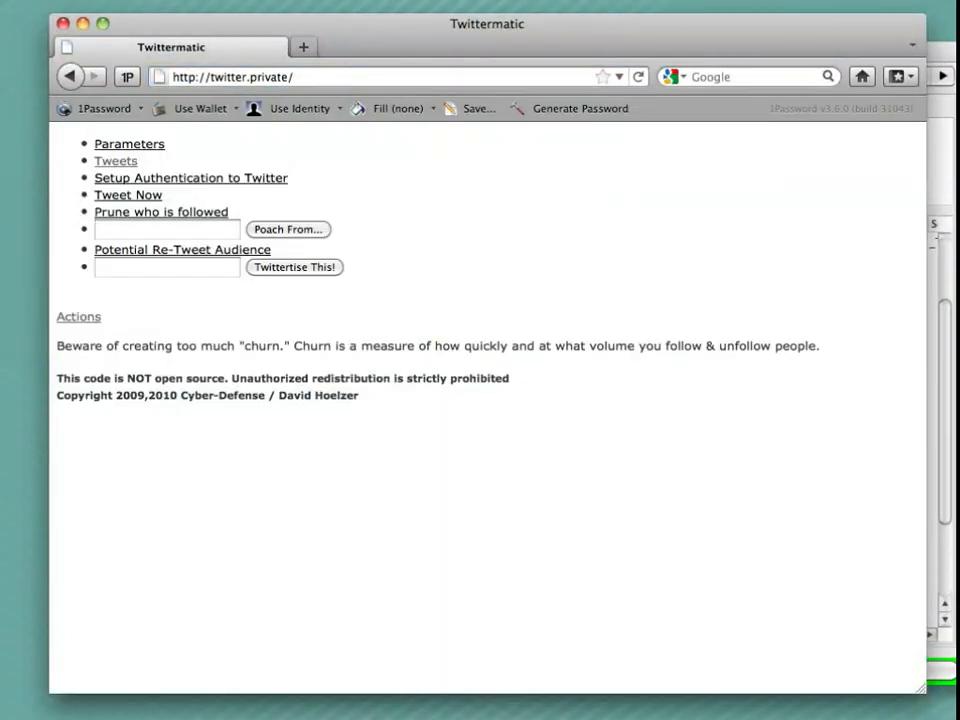
# Step: Edit the first tweet and resubmit its message unchanged, then return to WebScarab
pyautogui.click(114, 160)
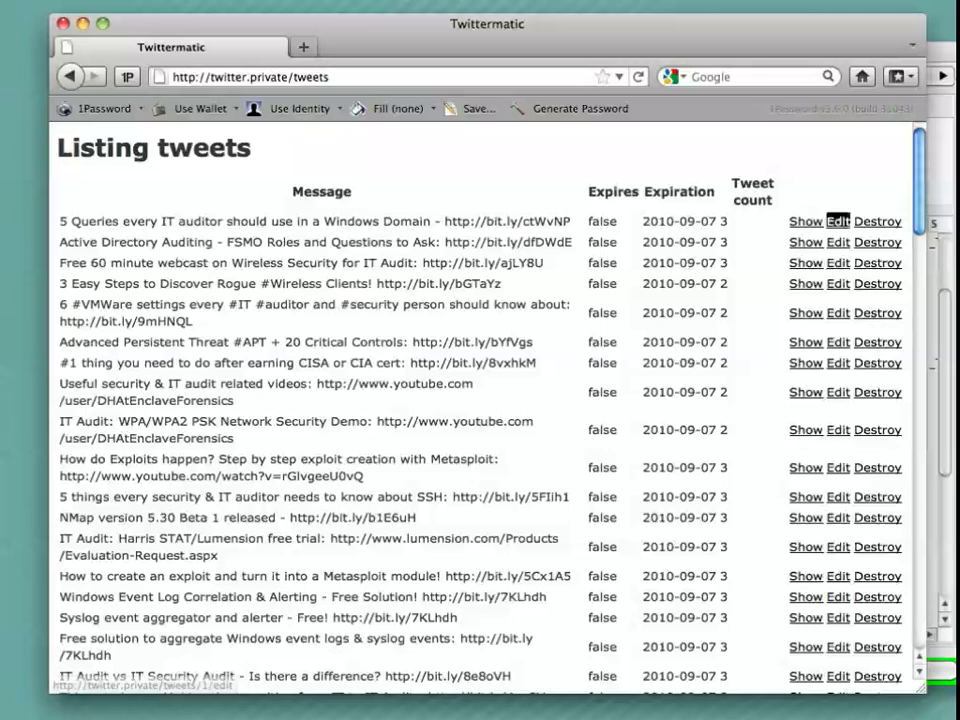
pyautogui.click(837, 221)
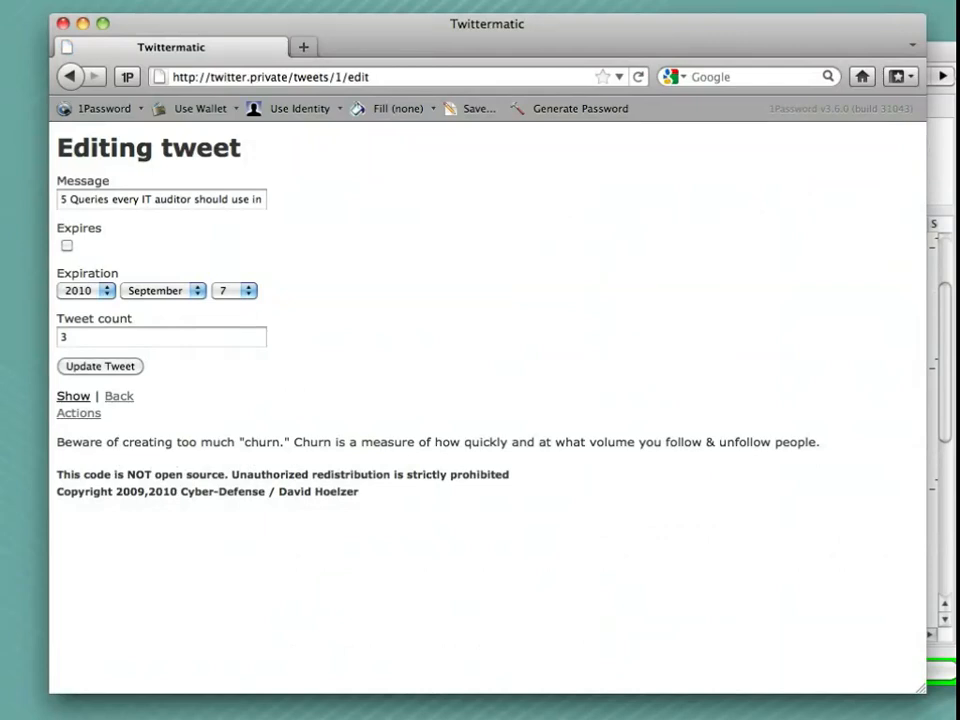
pyautogui.click(60, 199)
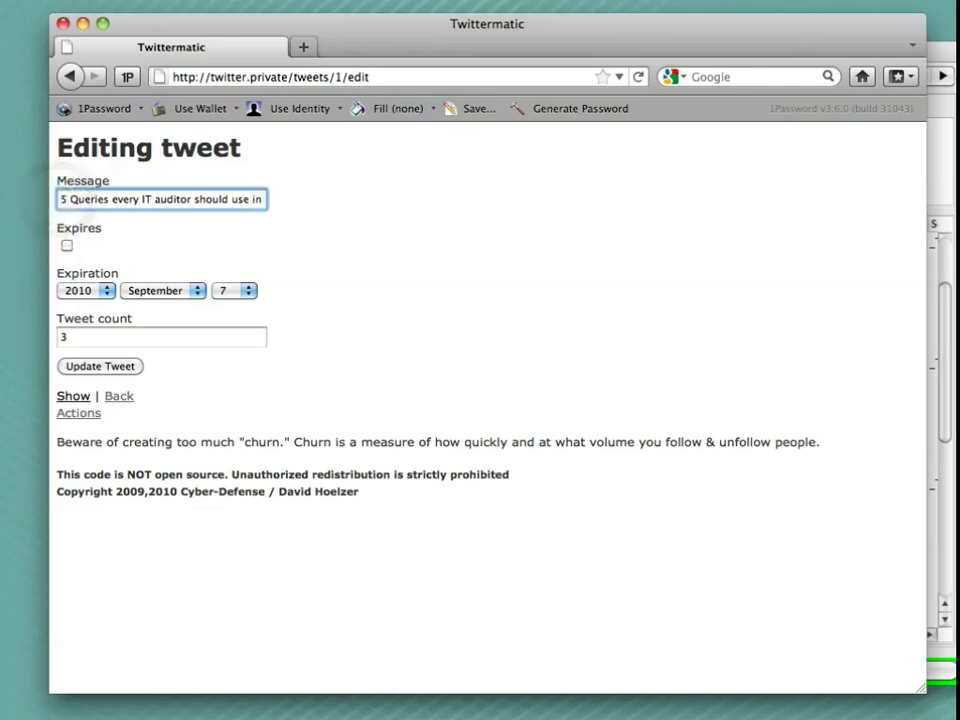
pyautogui.press('Return')
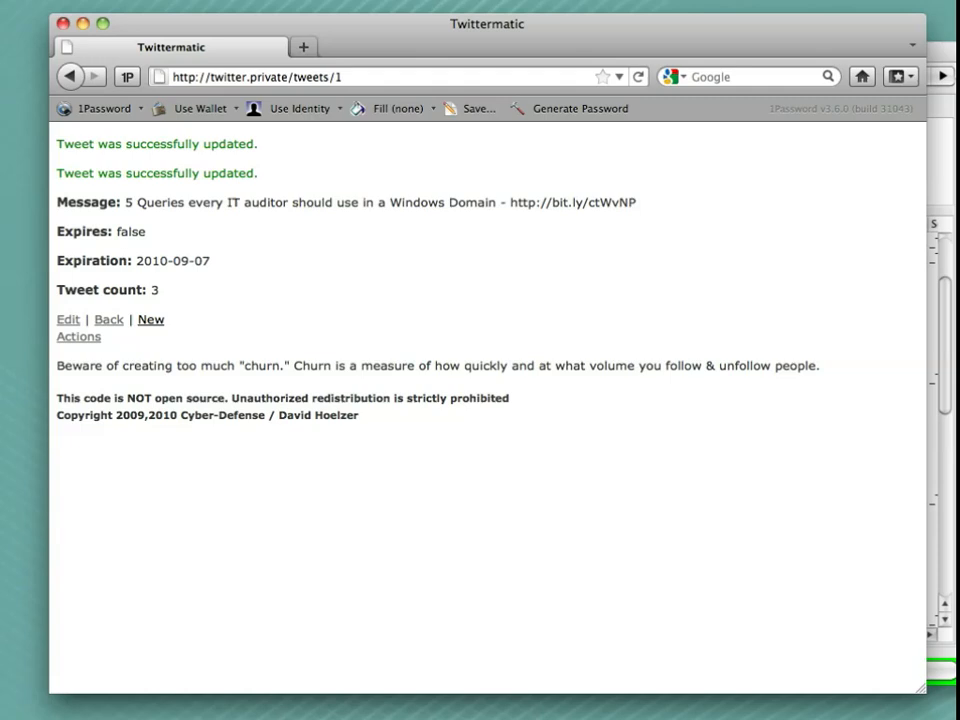
pyautogui.press('super+Tab')
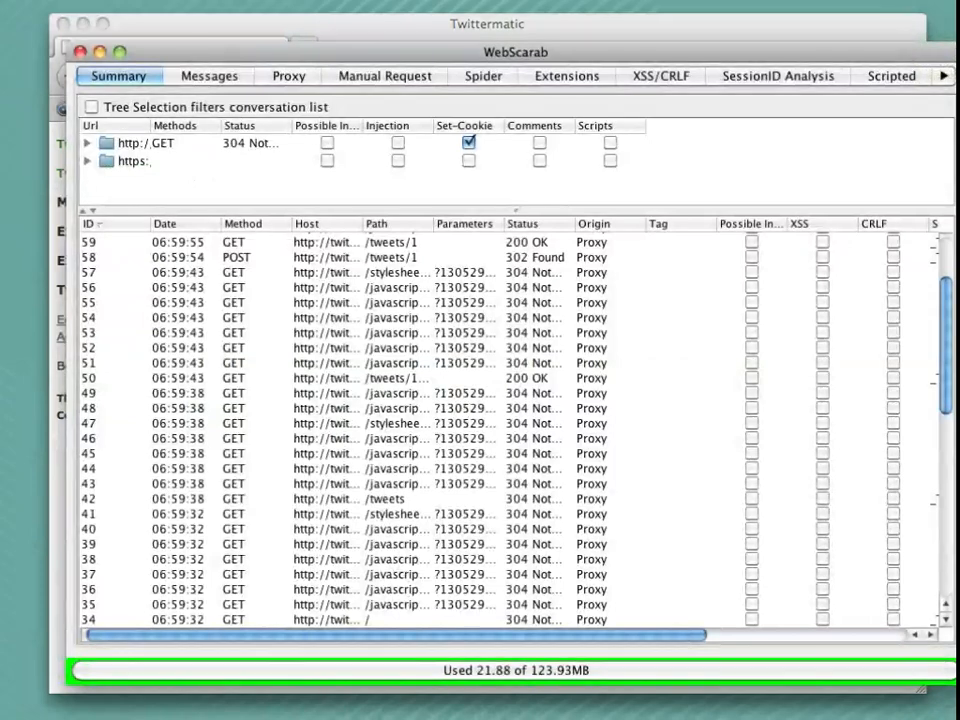
pyautogui.hscroll(3, 510, 430)
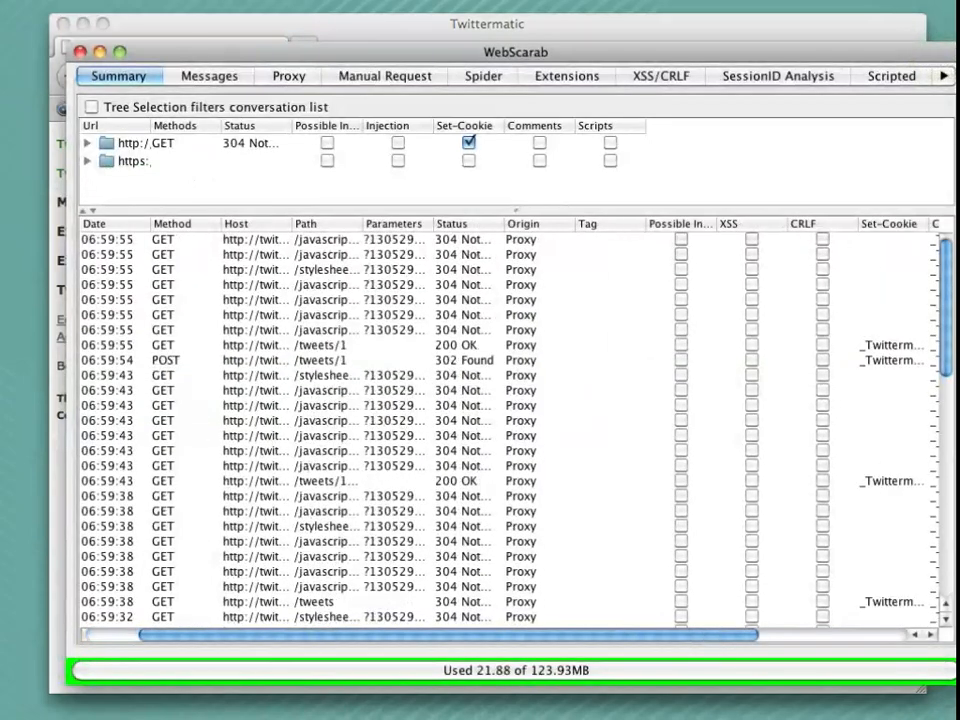
pyautogui.hscroll(-3, 510, 430)
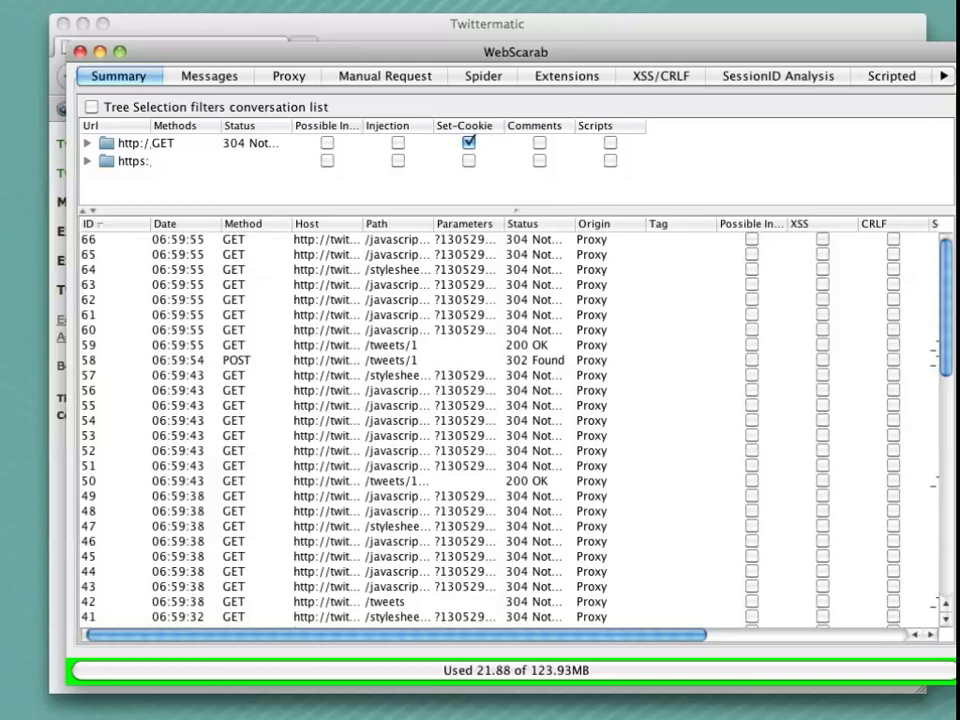
pyautogui.click(237, 360)
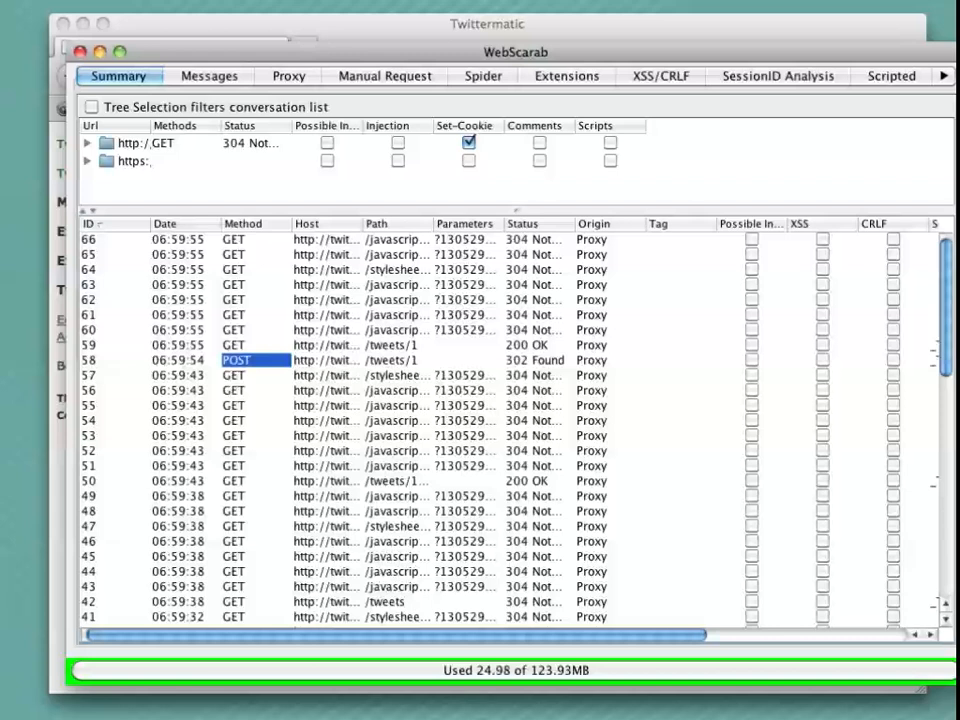
# Step: Inspect conversation 58's raw POST form data, then close it to return to Summary
pyautogui.doubleClick(255, 360)
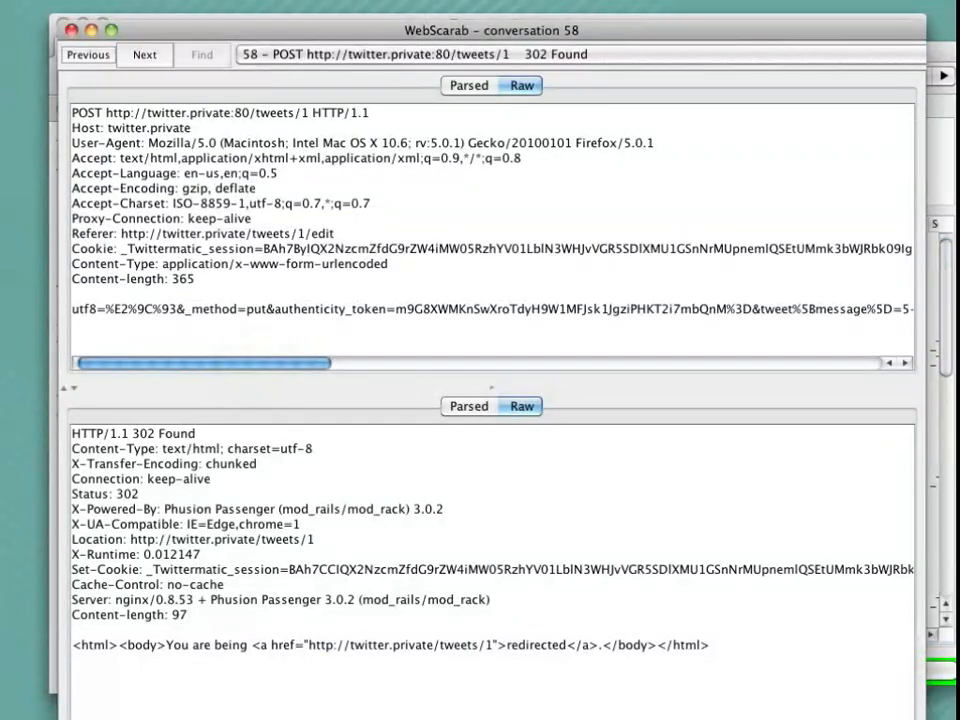
pyautogui.moveTo(280, 364); pyautogui.dragTo(443, 364)
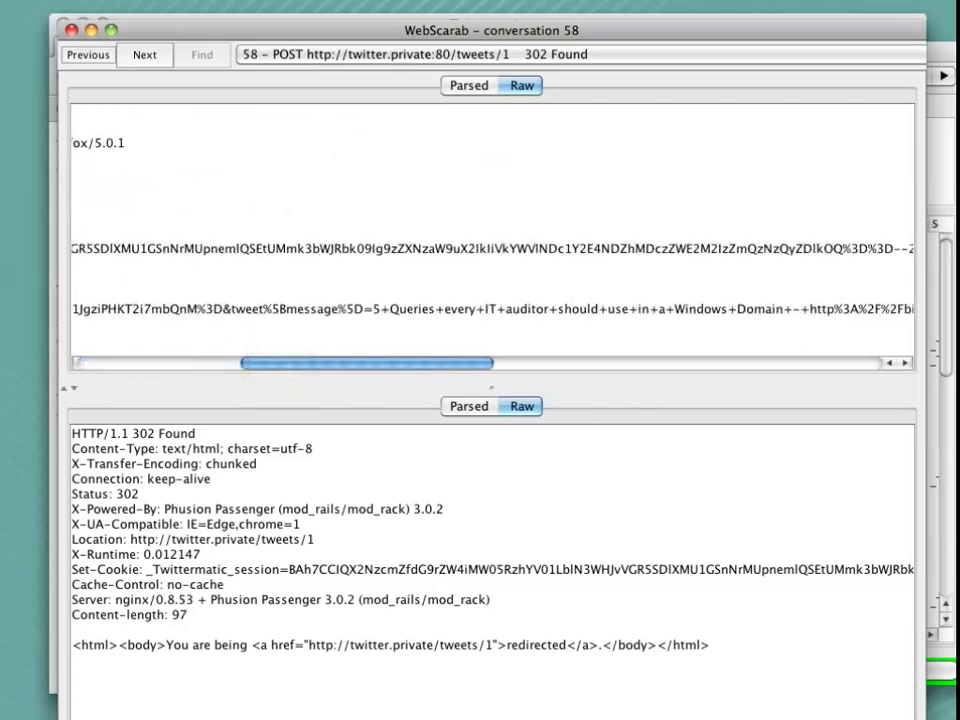
pyautogui.tripleClick(343, 305)
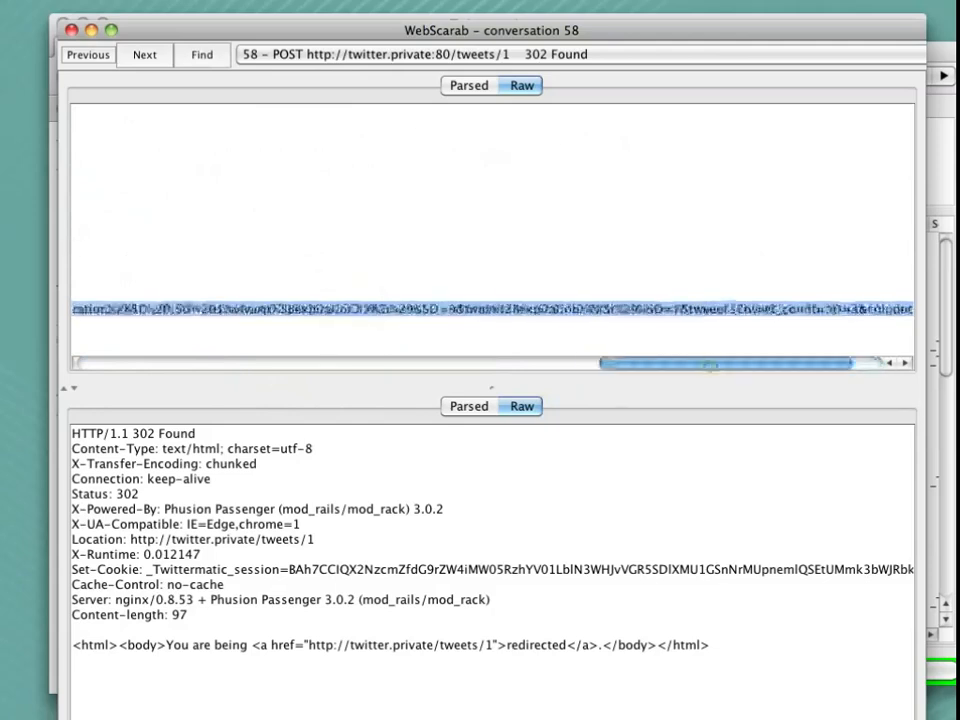
pyautogui.moveTo(707, 363); pyautogui.dragTo(405, 363)
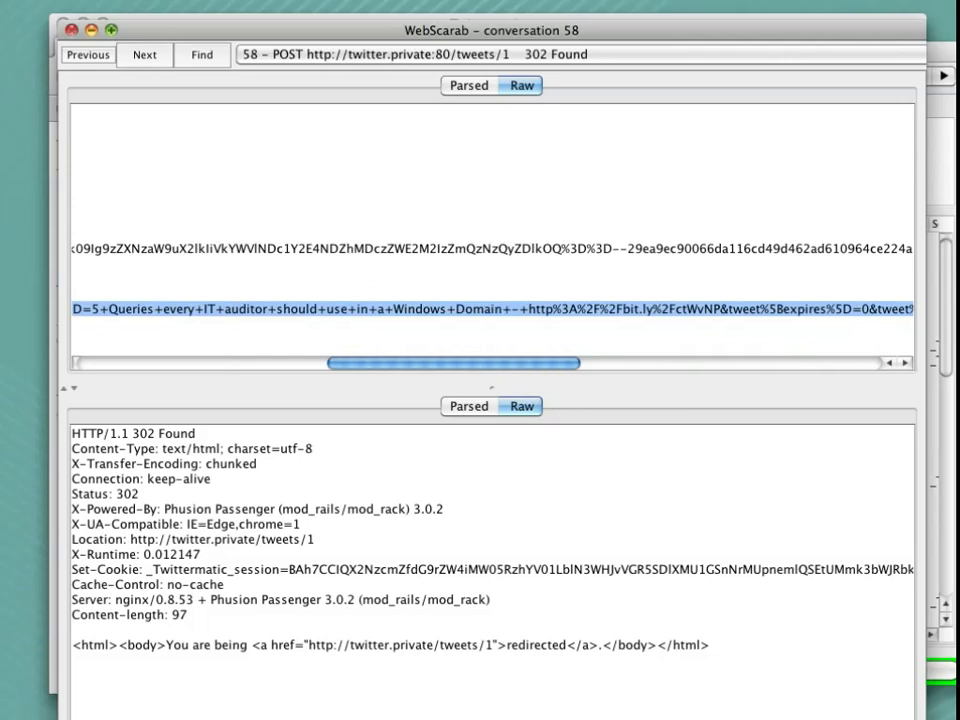
pyautogui.click(71, 30)
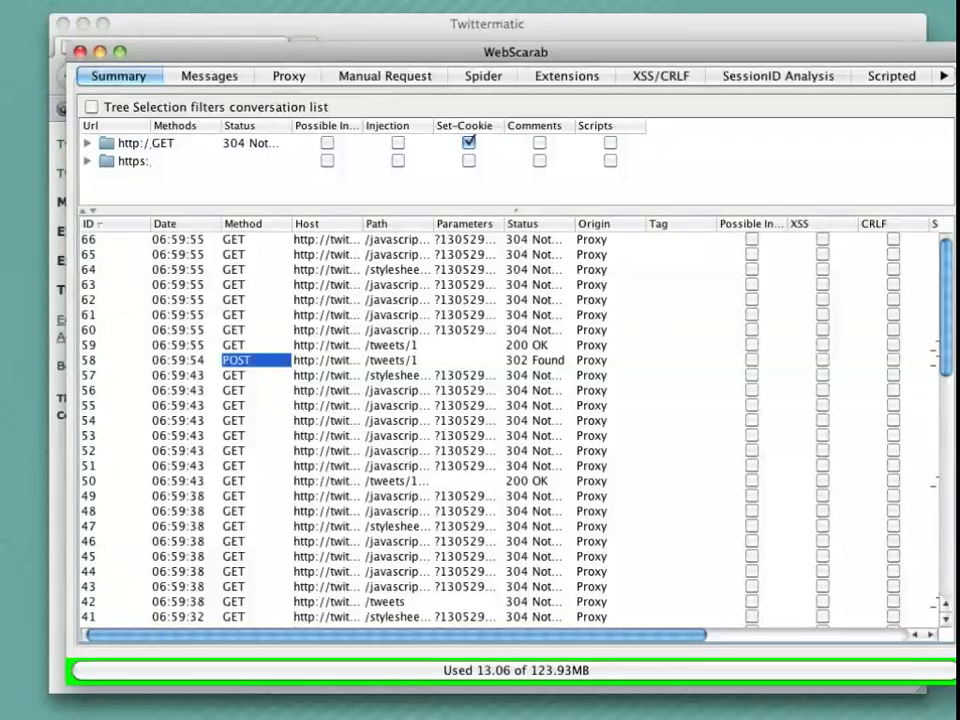
# Step: Use POST conversation 58 as the fuzz template and show it in the Fuzzer
pyautogui.rightClick(258, 361)
pyautogui.click(318, 447)
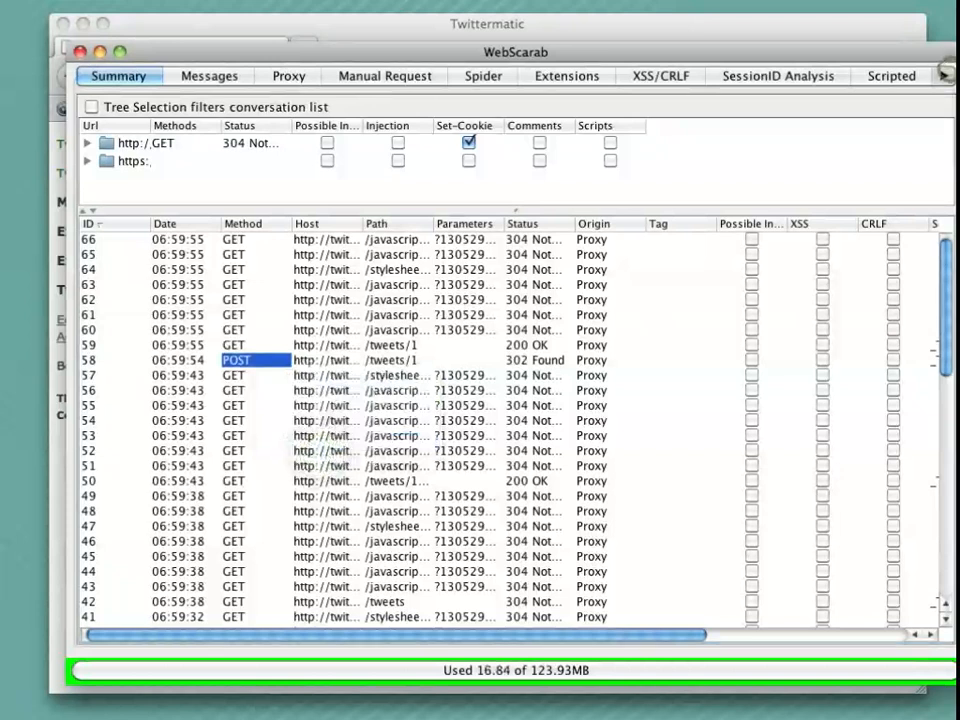
pyautogui.click(944, 75)
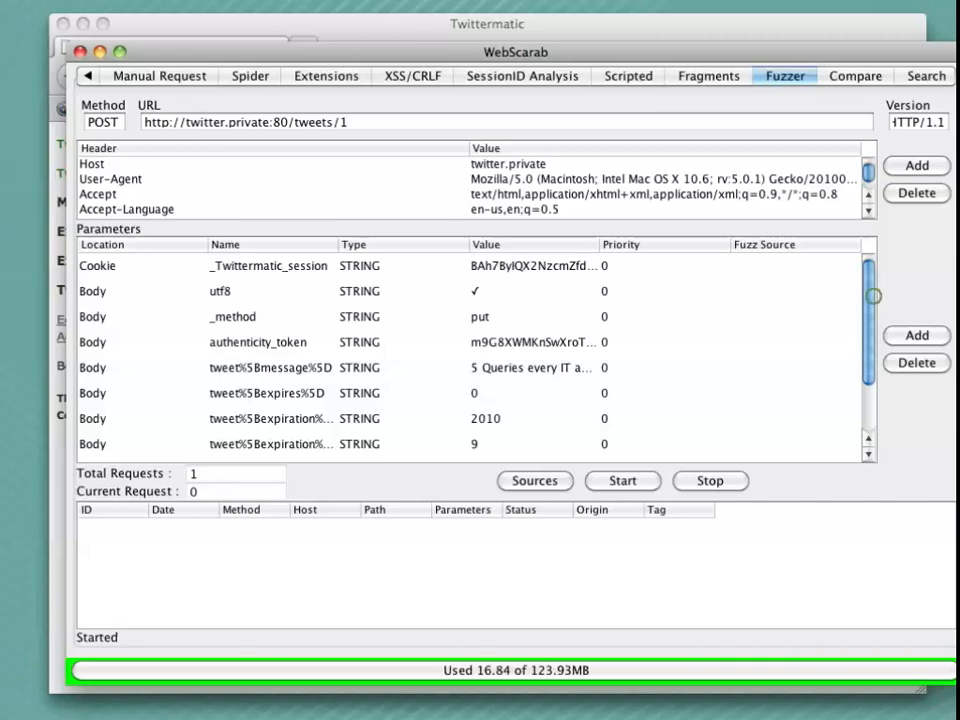
pyautogui.moveTo(870, 293)
pyautogui.mouseDown()
pyautogui.moveTo(866, 350)
pyautogui.moveTo(866, 290)
pyautogui.mouseUp()
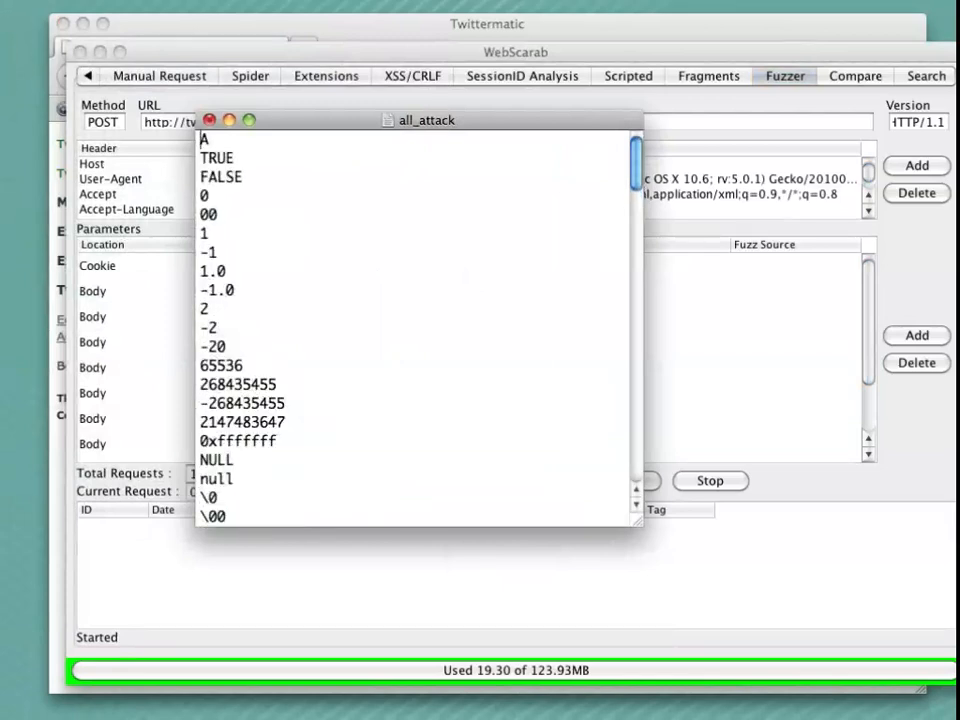
# Step: Review the all_attack strings, including etc/hosts%00, then close the file without saving
pyautogui.moveTo(637, 521); pyautogui.dragTo(912, 657)
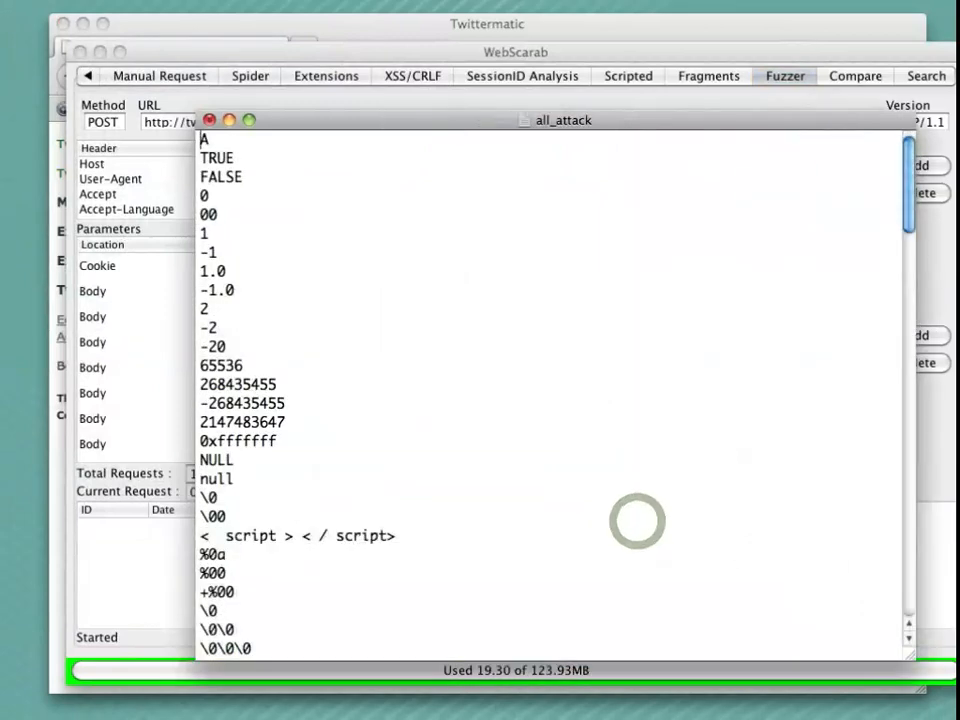
pyautogui.scroll(-3, 637, 521)
pyautogui.scroll(-3, 637, 521)
pyautogui.scroll(-1, 637, 521)
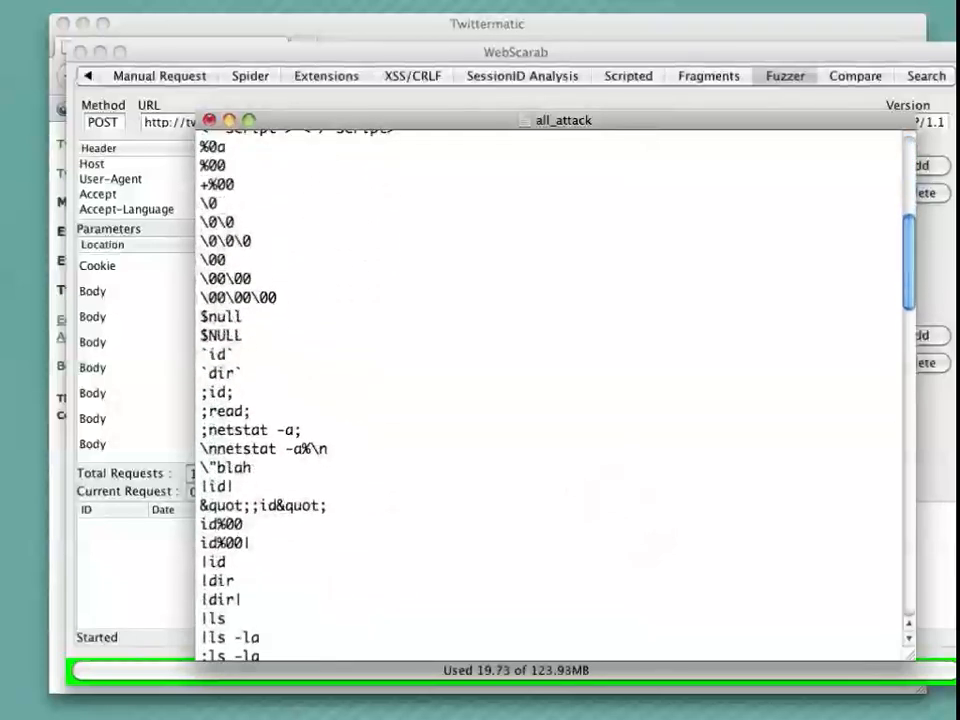
pyautogui.scroll(-1, 555, 395)
pyautogui.scroll(-3, 555, 395)
pyautogui.scroll(-3, 555, 395)
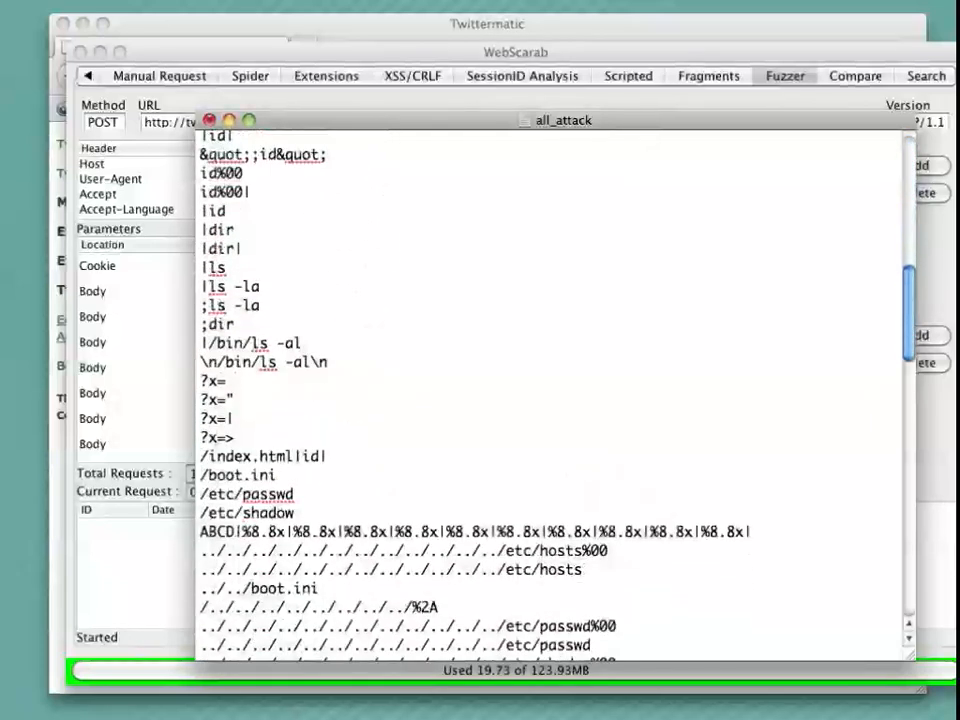
pyautogui.scroll(-2, 555, 395)
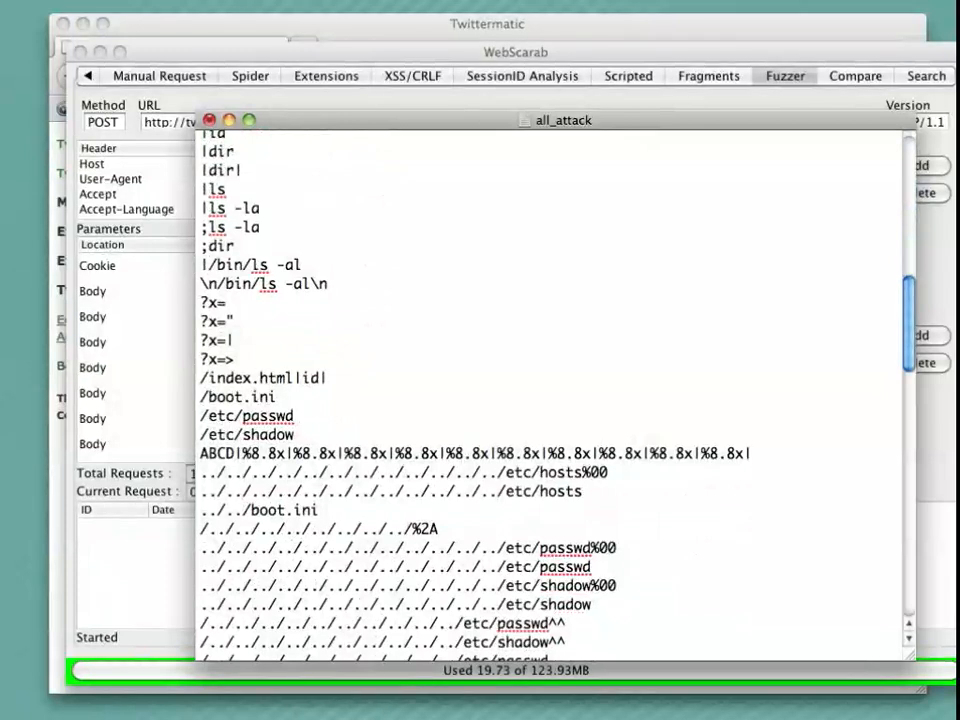
pyautogui.moveTo(607, 472); pyautogui.dragTo(201, 472)
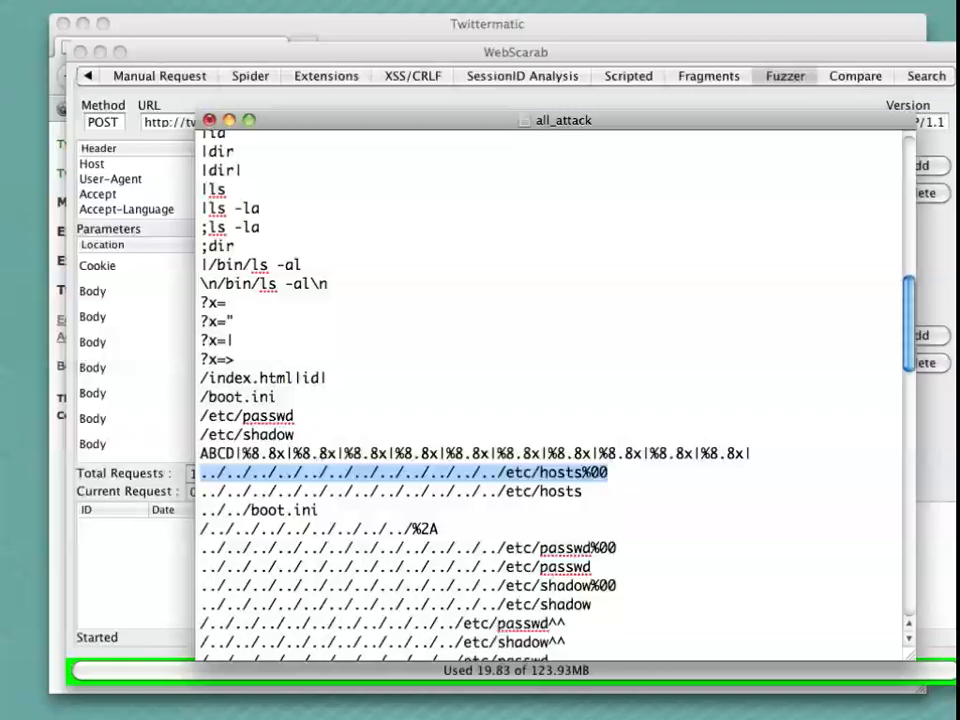
pyautogui.scroll(-5, 550, 400)
pyautogui.scroll(-5, 550, 400)
pyautogui.scroll(-5, 550, 400)
pyautogui.scroll(-5, 550, 400)
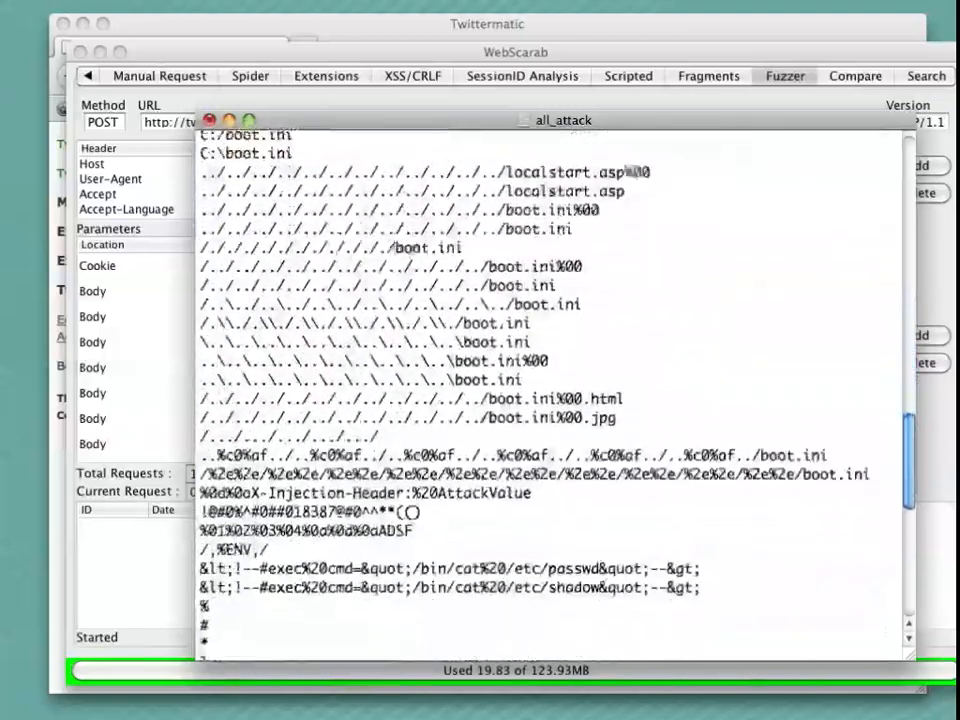
pyautogui.scroll(-1, 550, 400)
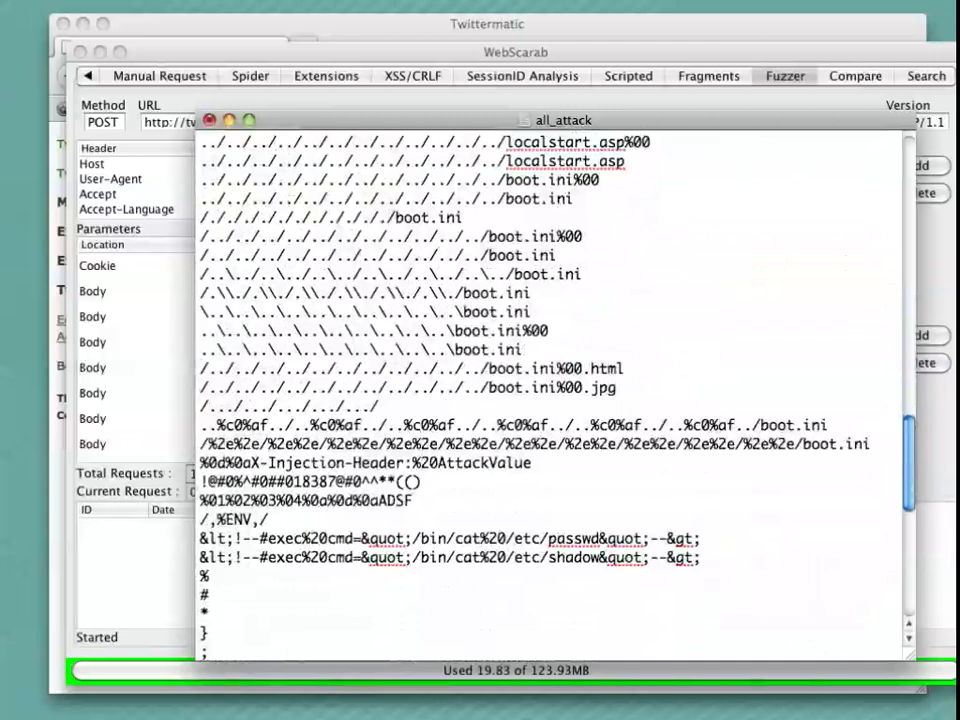
pyautogui.scroll(15, 550, 400)
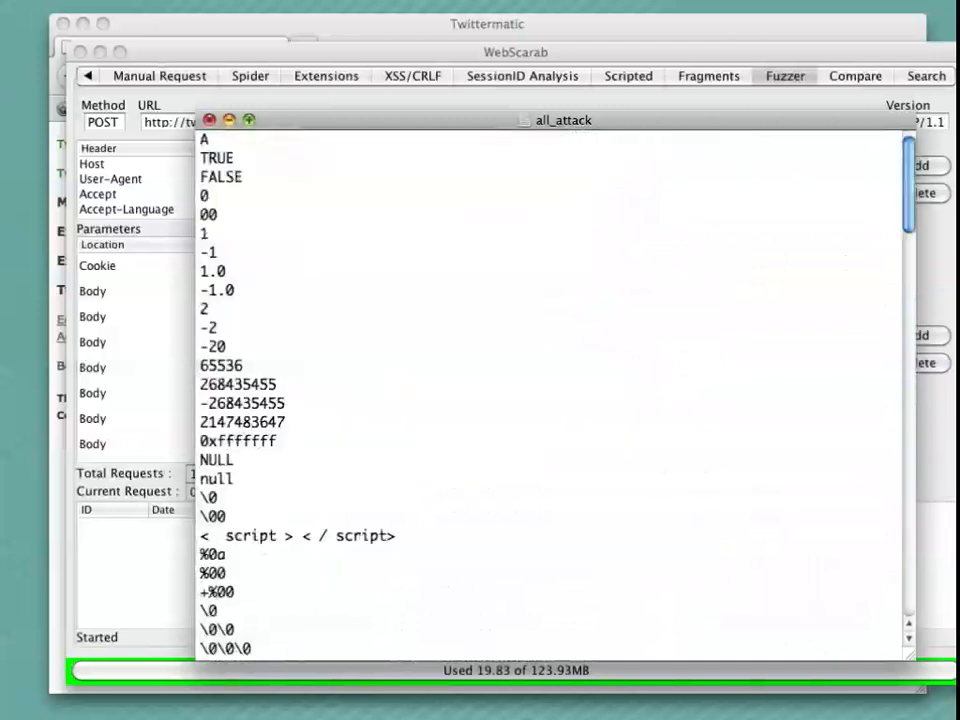
pyautogui.click(209, 120)
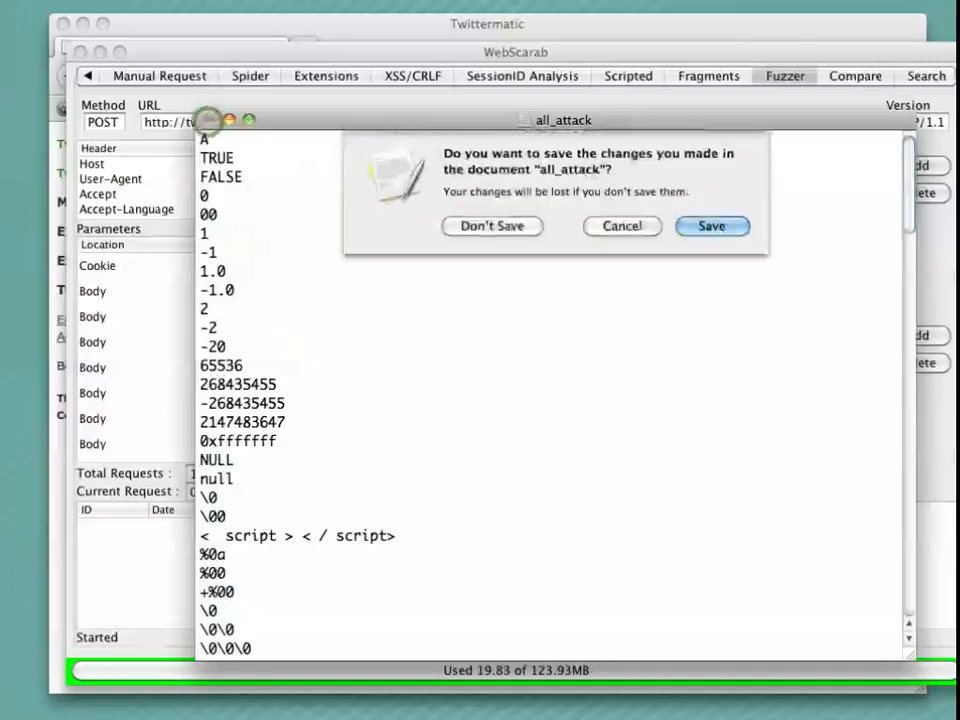
pyautogui.click(496, 226)
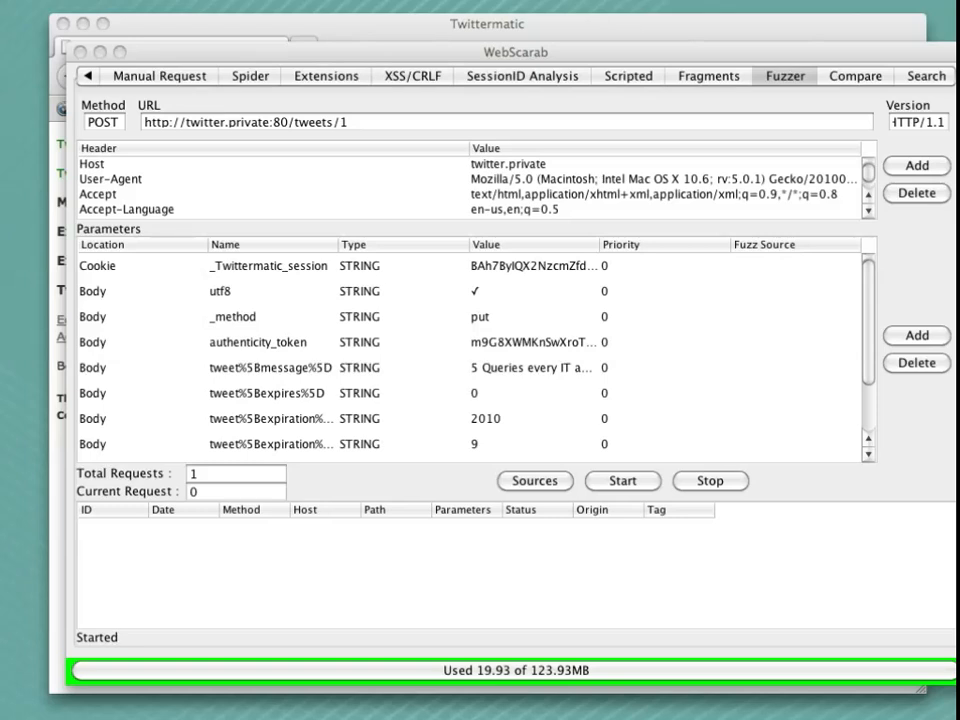
# Step: Begin browsing for a file for a new fuzz source
pyautogui.click(535, 480)
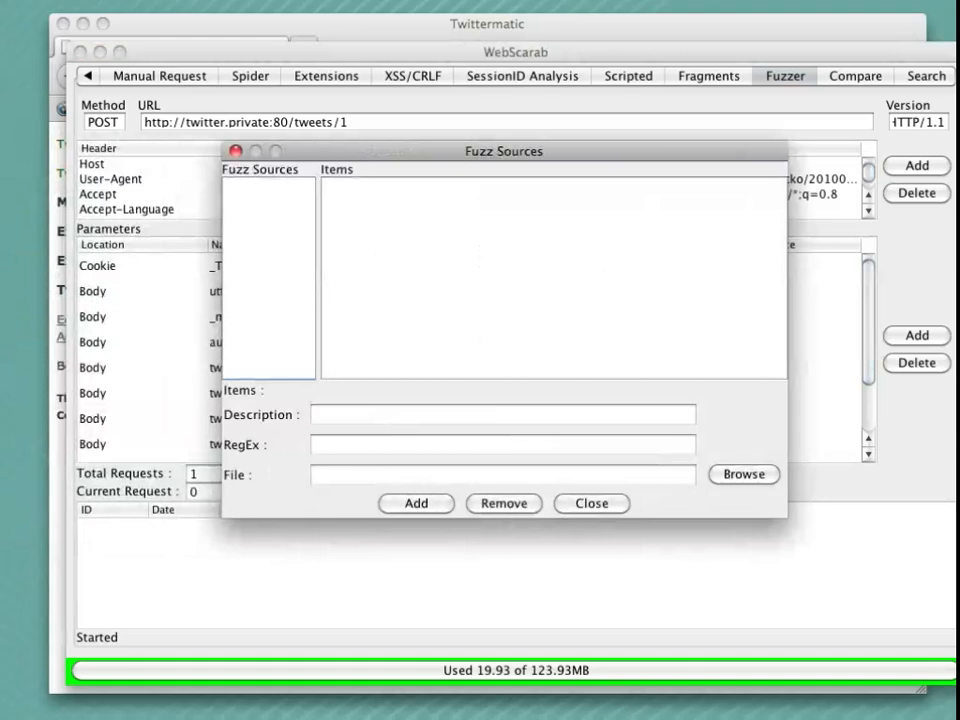
pyautogui.click(735, 473)
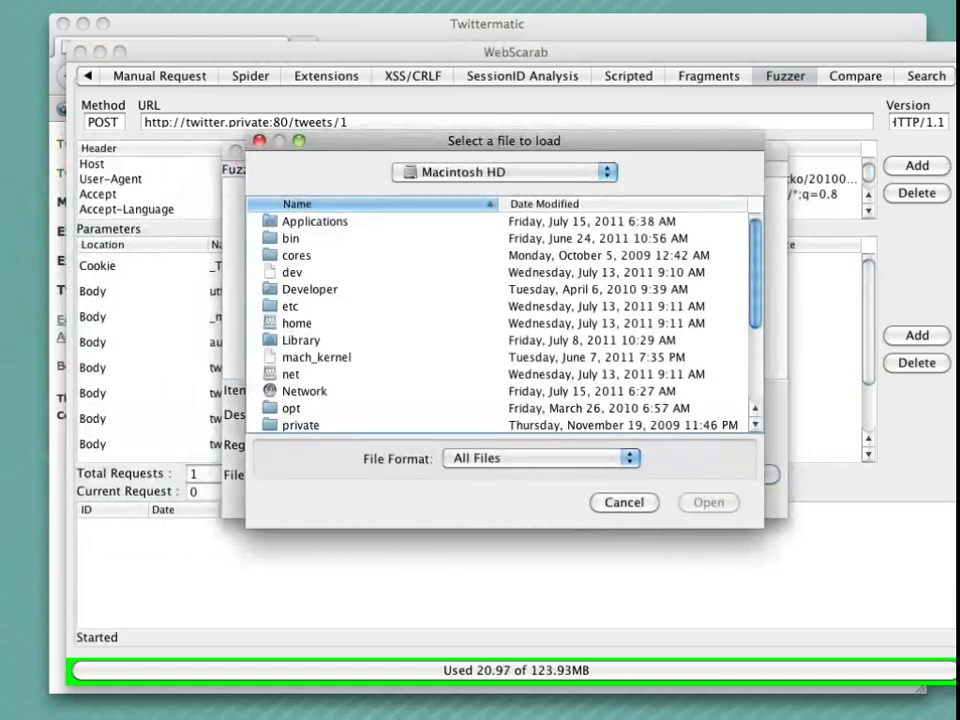
pyautogui.click(579, 171)
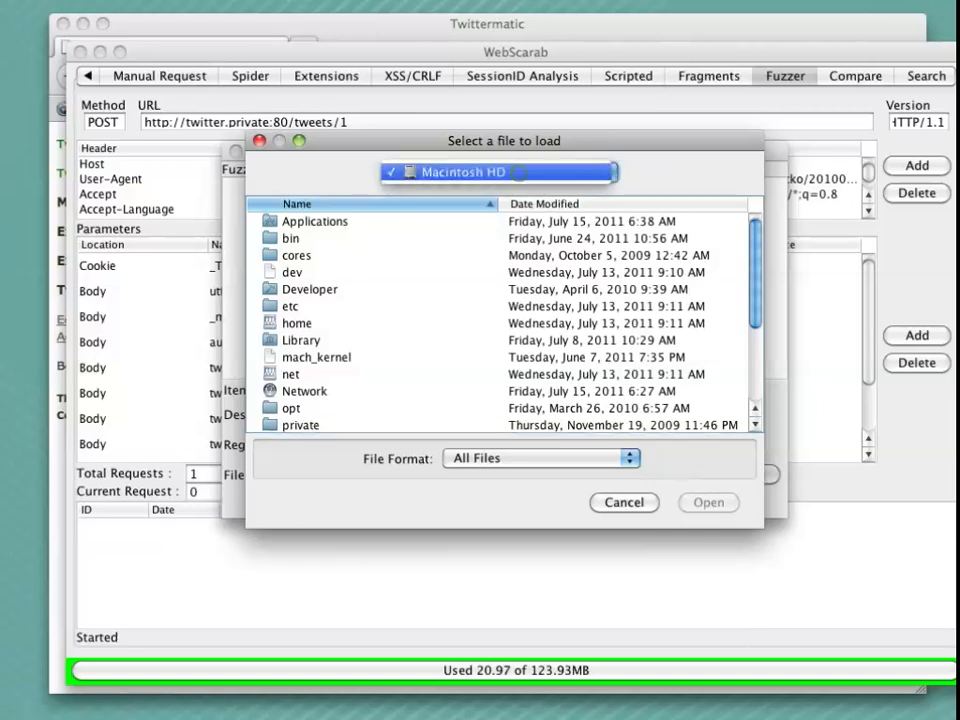
pyautogui.click(553, 172)
pyautogui.scroll(-3, 500, 320)
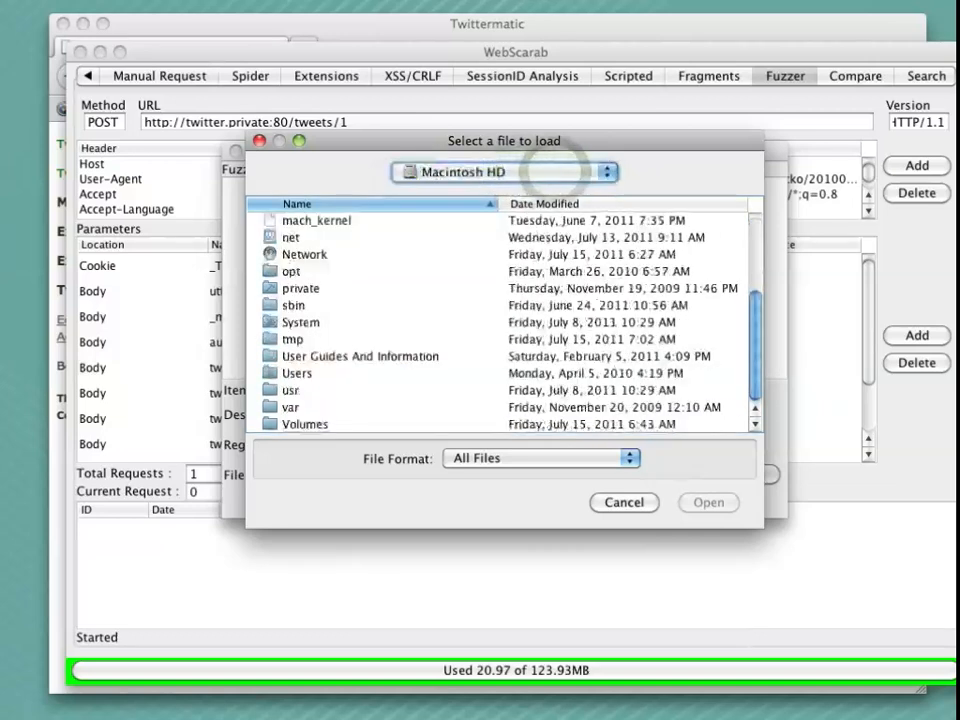
# Step: Navigate Users > home > Desktop and choose all_attack.txt as the source file
pyautogui.doubleClick(303, 369)
pyautogui.doubleClick(300, 221)
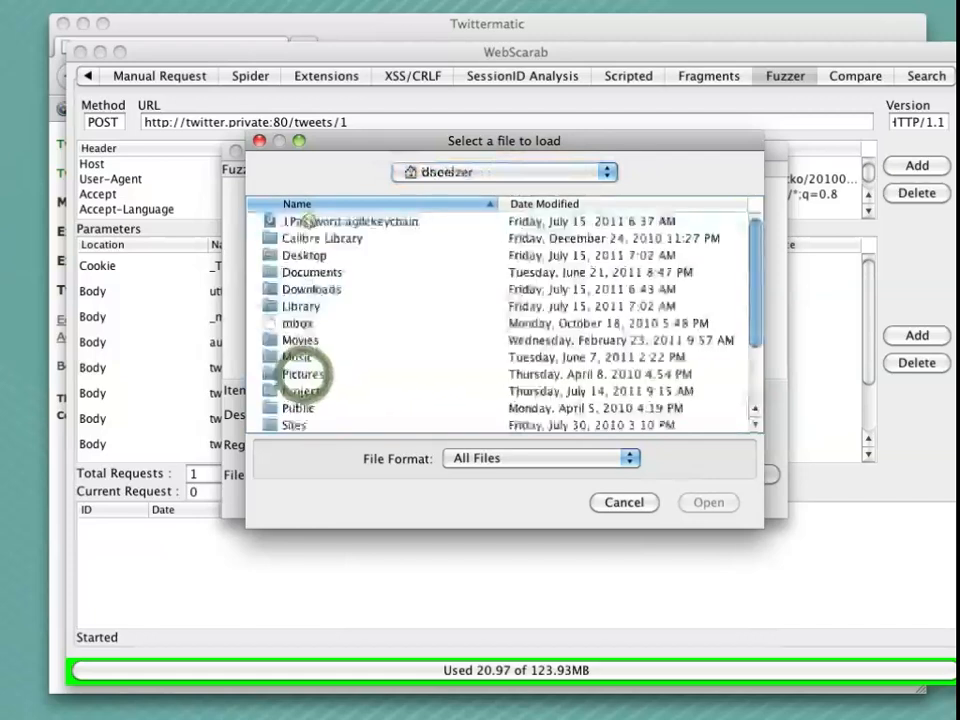
pyautogui.doubleClick(300, 249)
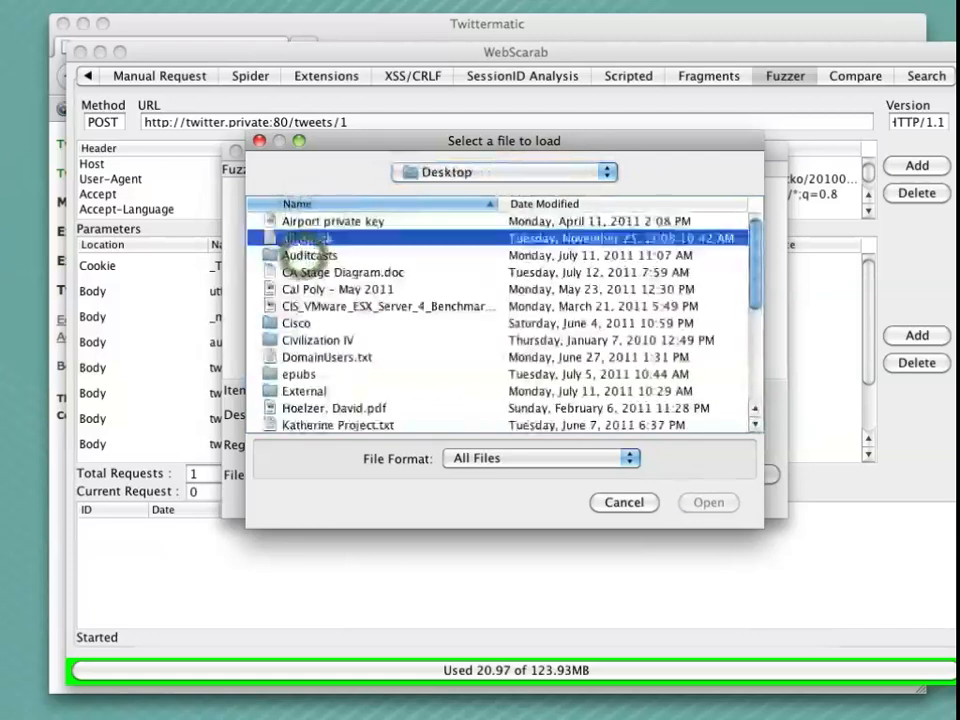
pyautogui.doubleClick(305, 238)
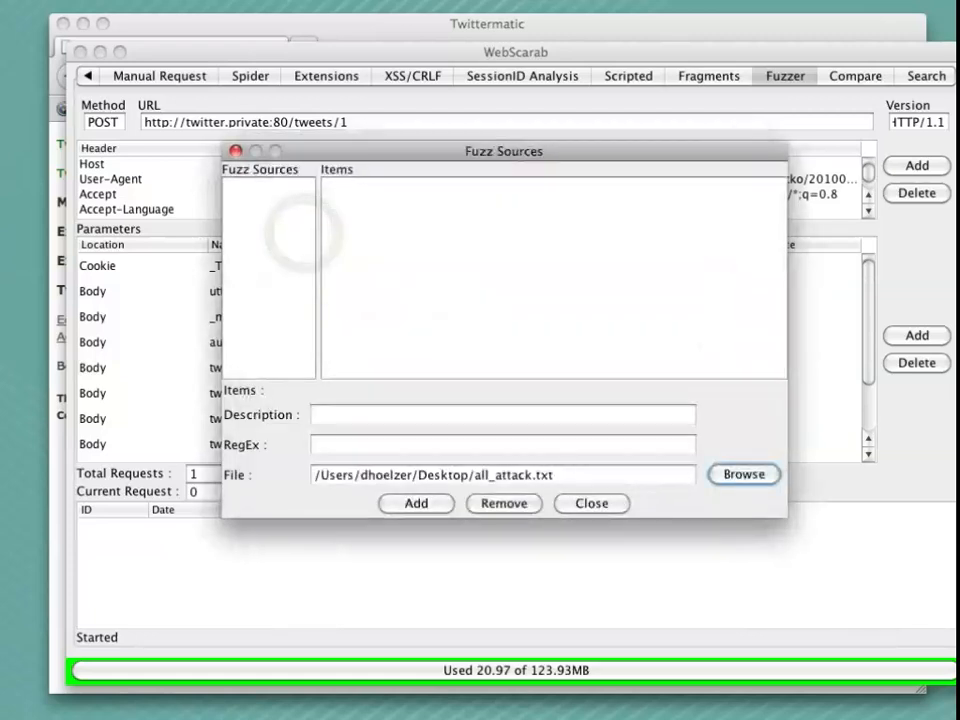
# Step: Add the fuzz source 'My file of attacks' with 367 items, then close Fuzz Sources
pyautogui.click(350, 414)
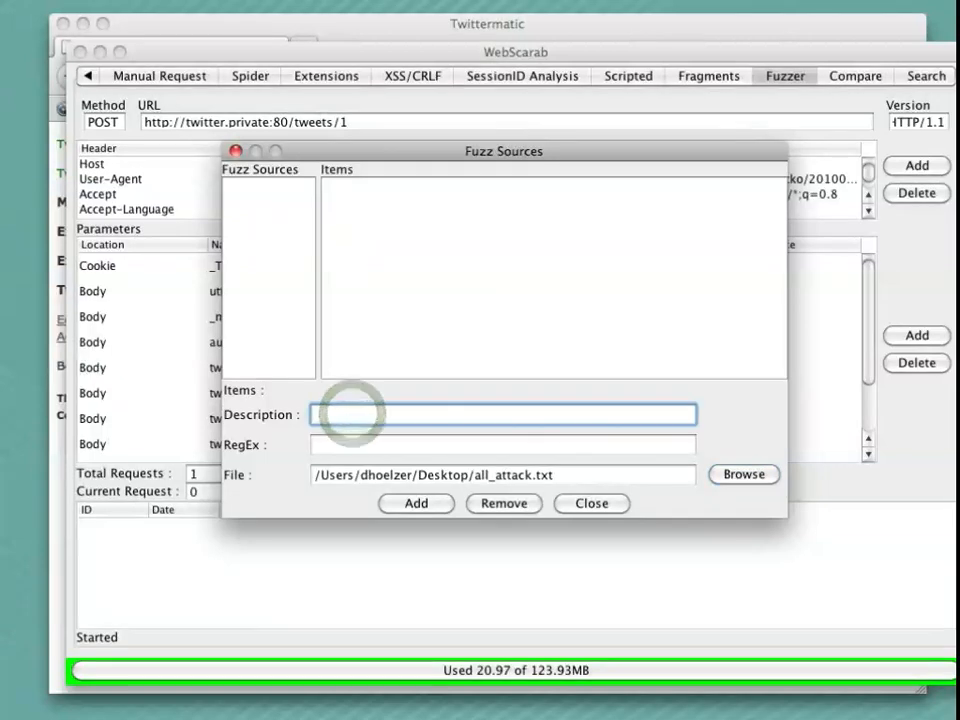
pyautogui.write('My fi')
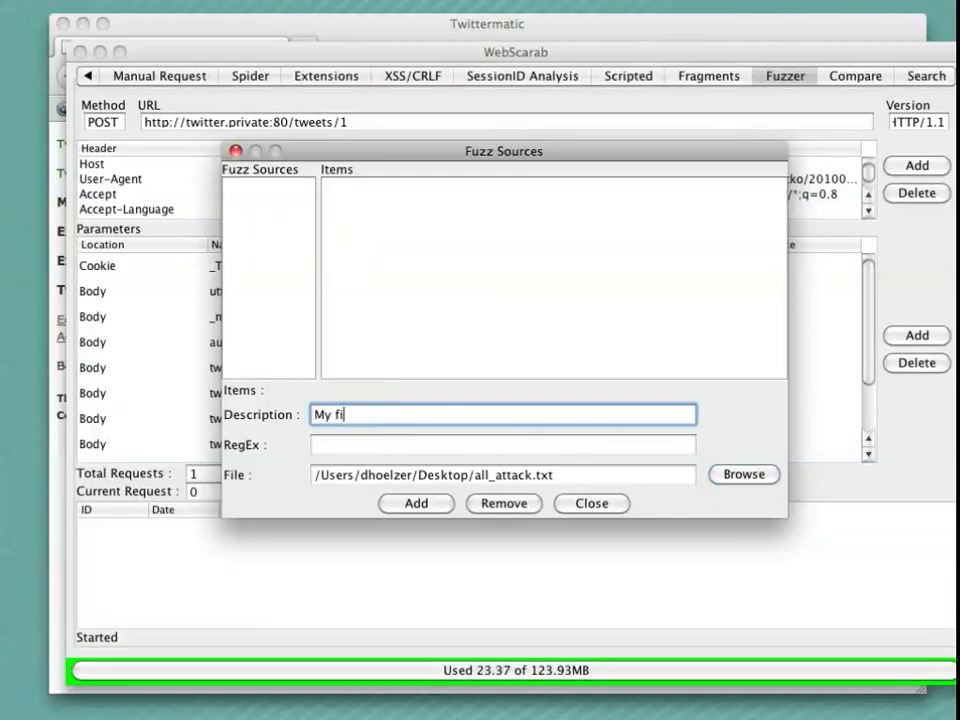
pyautogui.write('le of atta')
pyautogui.write('cks')
pyautogui.click(425, 505)
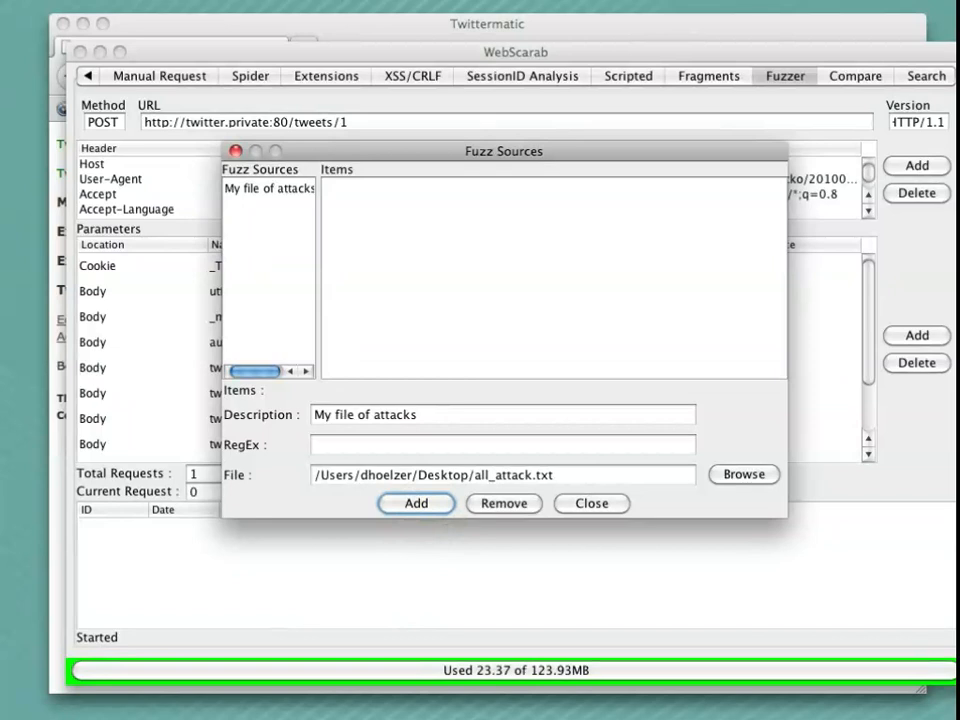
pyautogui.click(268, 188)
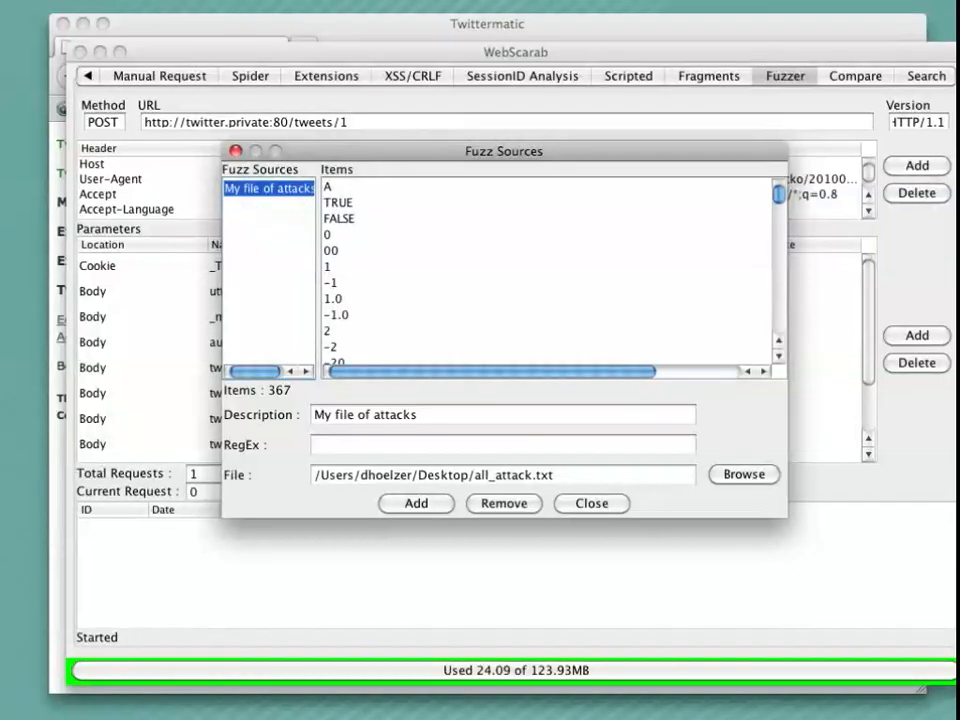
pyautogui.scroll(-1, 550, 270)
pyautogui.scroll(-3, 550, 270)
pyautogui.scroll(-15, 550, 270)
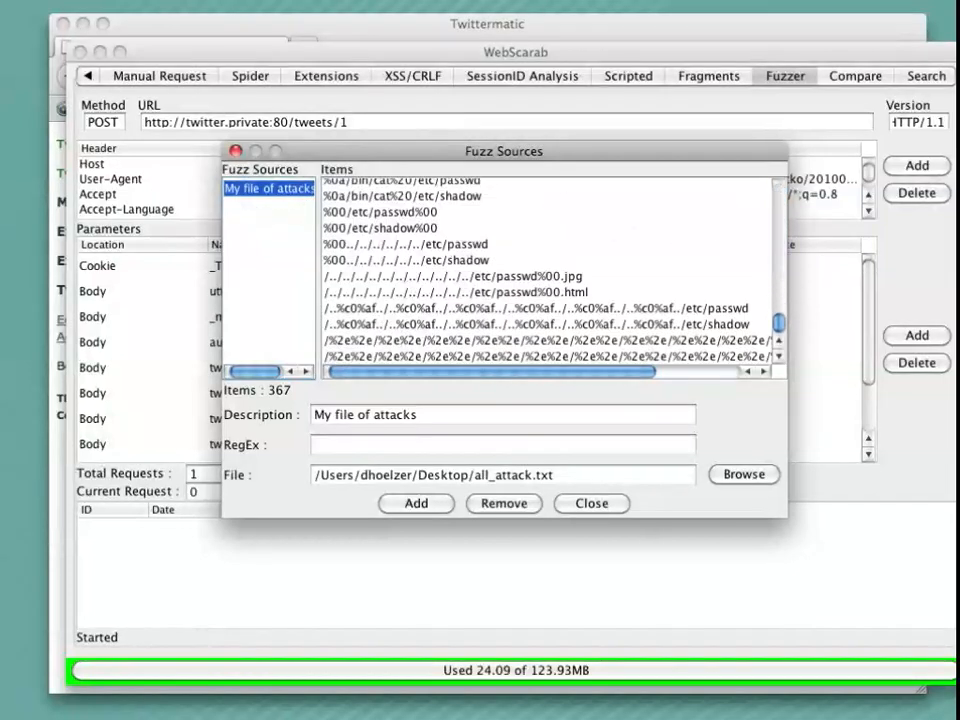
pyautogui.scroll(15, 550, 270)
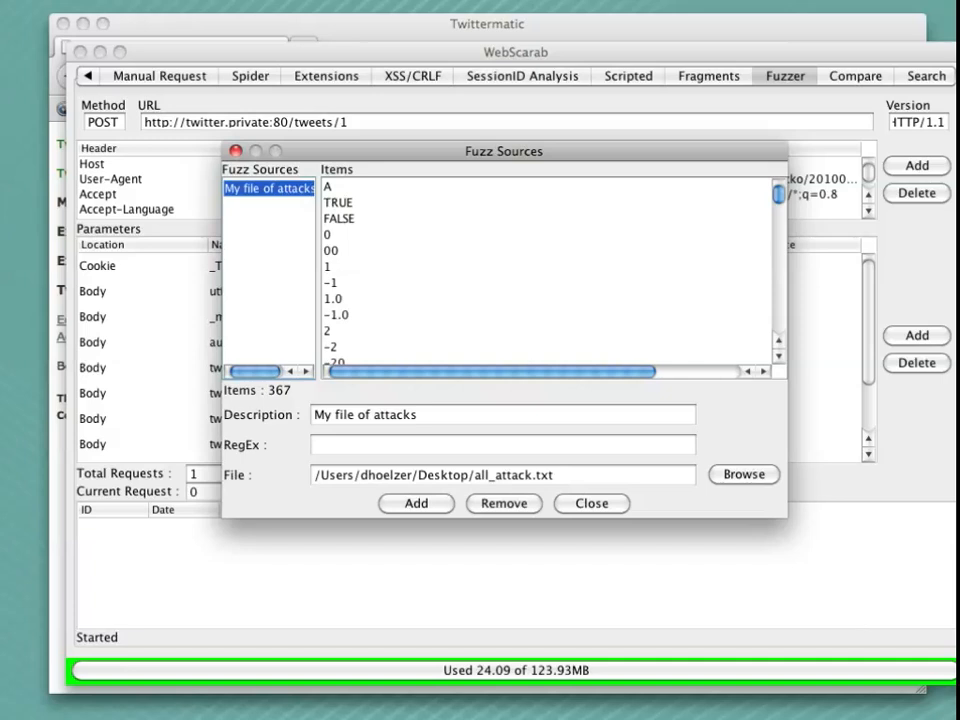
pyautogui.click(591, 503)
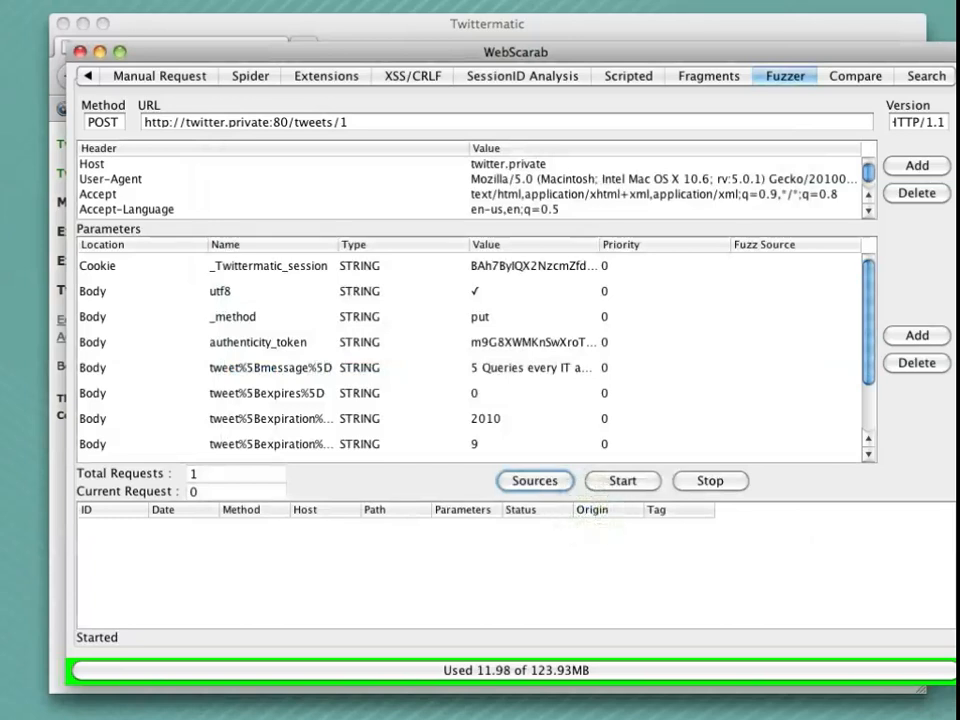
# Step: Assign 'My file of attacks' to the tweet message, expires and 2010 expiration parameters
pyautogui.click(762, 362)
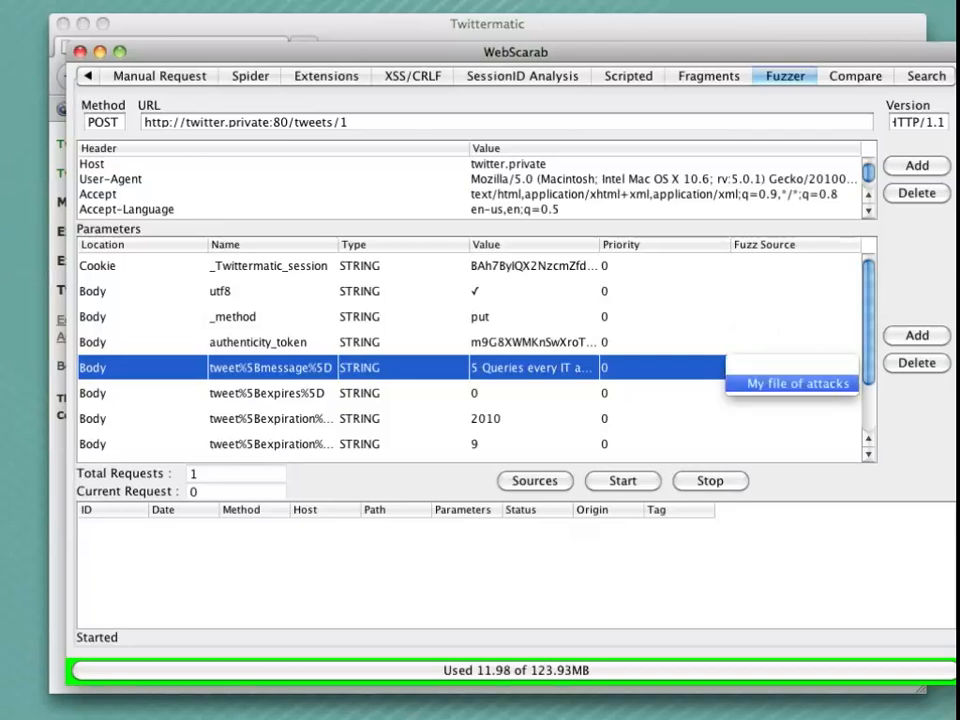
pyautogui.click(797, 383)
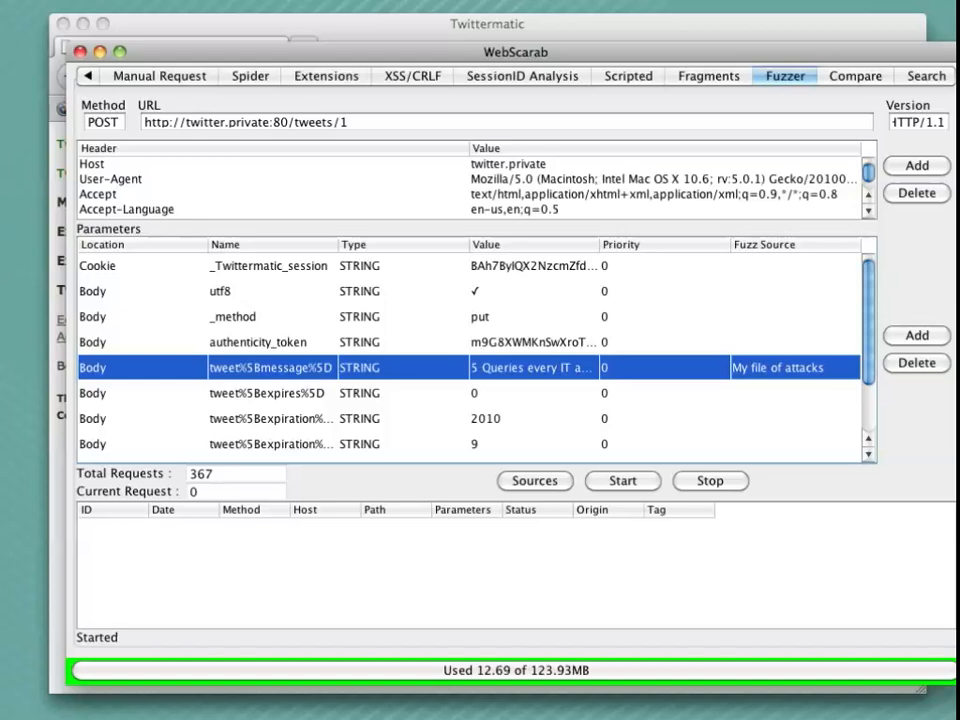
pyautogui.scroll(-3, 470, 355)
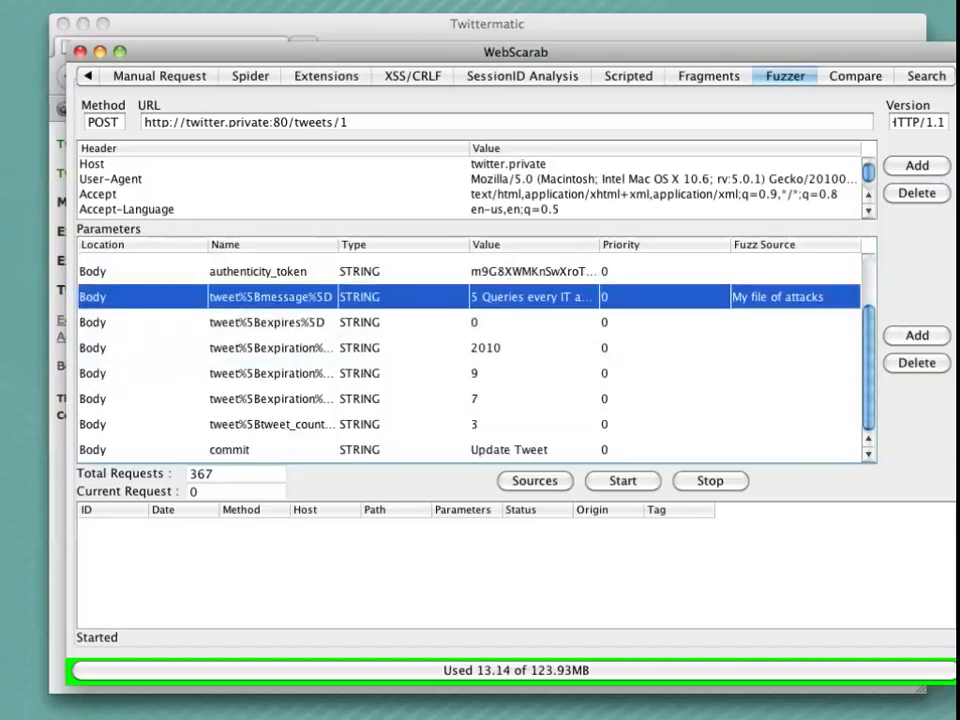
pyautogui.click(785, 322)
pyautogui.click(776, 336)
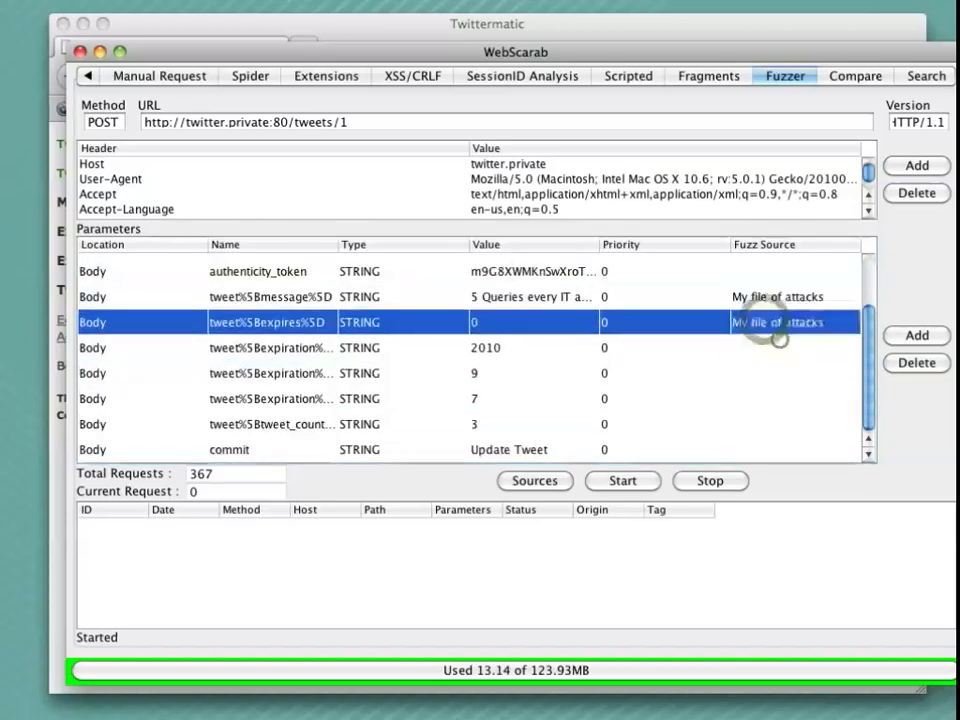
pyautogui.click(778, 360)
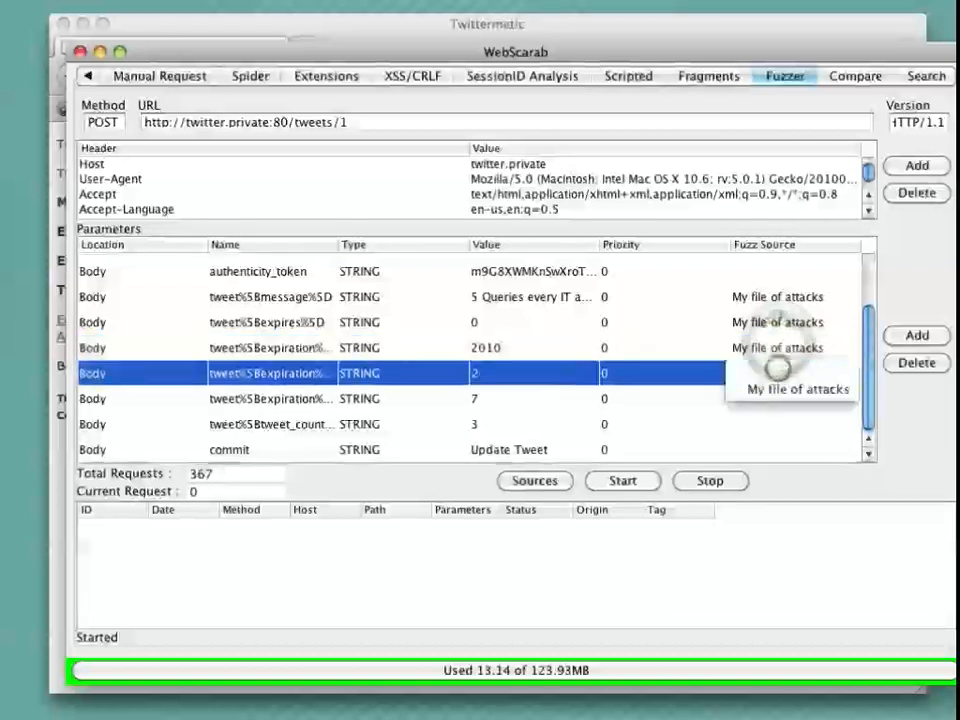
# Step: Assign 'My file of attacks' to the 9 and 7 expiration and tweet count parameters
pyautogui.click(778, 389)
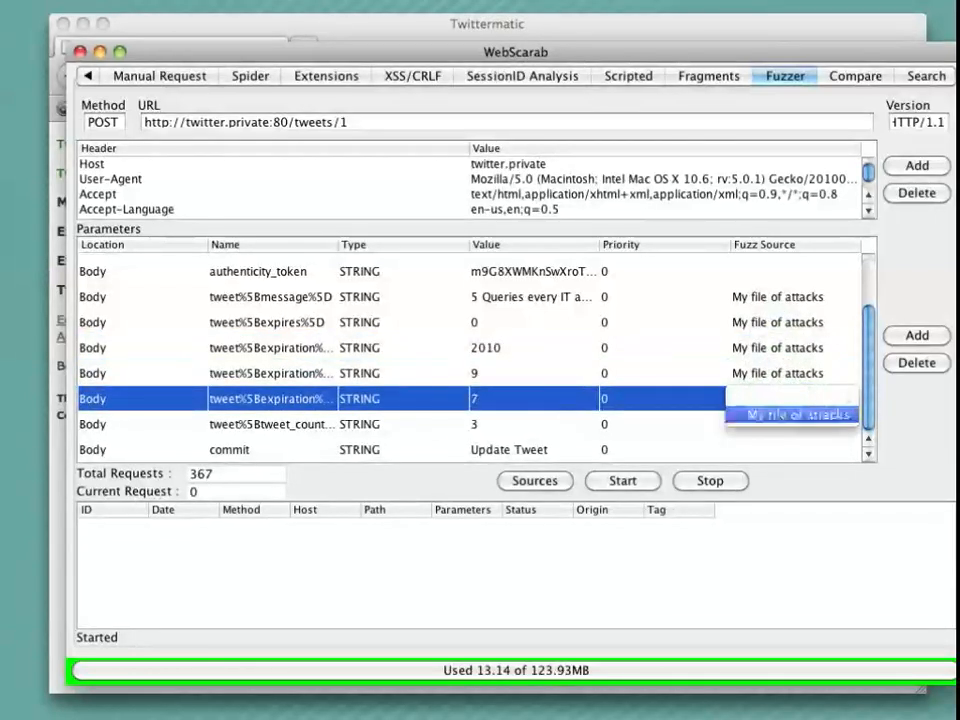
pyautogui.click(780, 414)
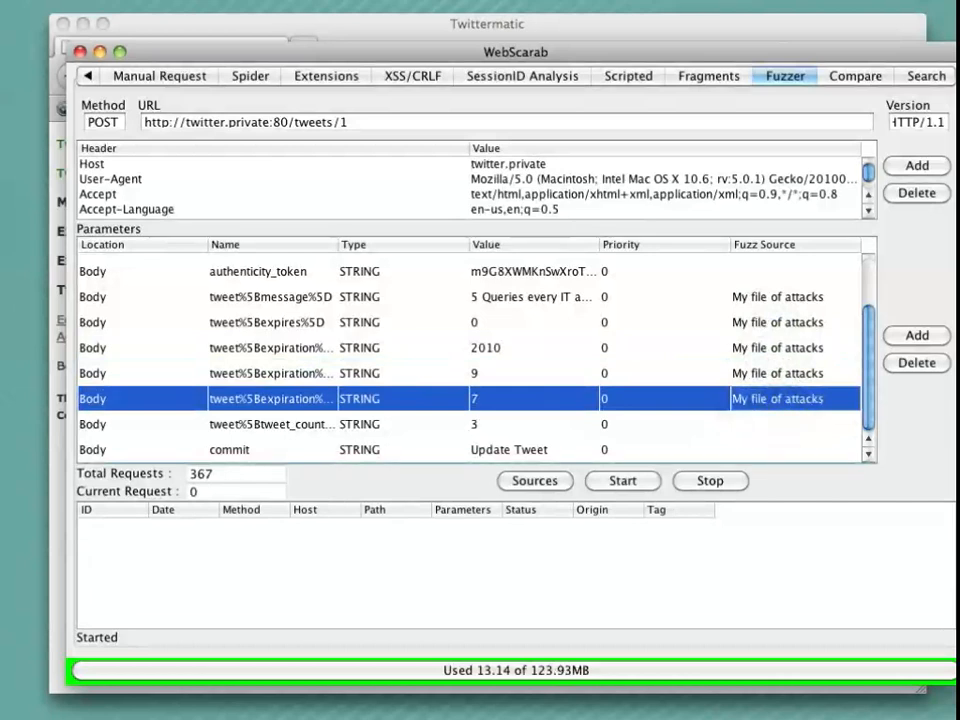
pyautogui.click(780, 424)
pyautogui.click(793, 437)
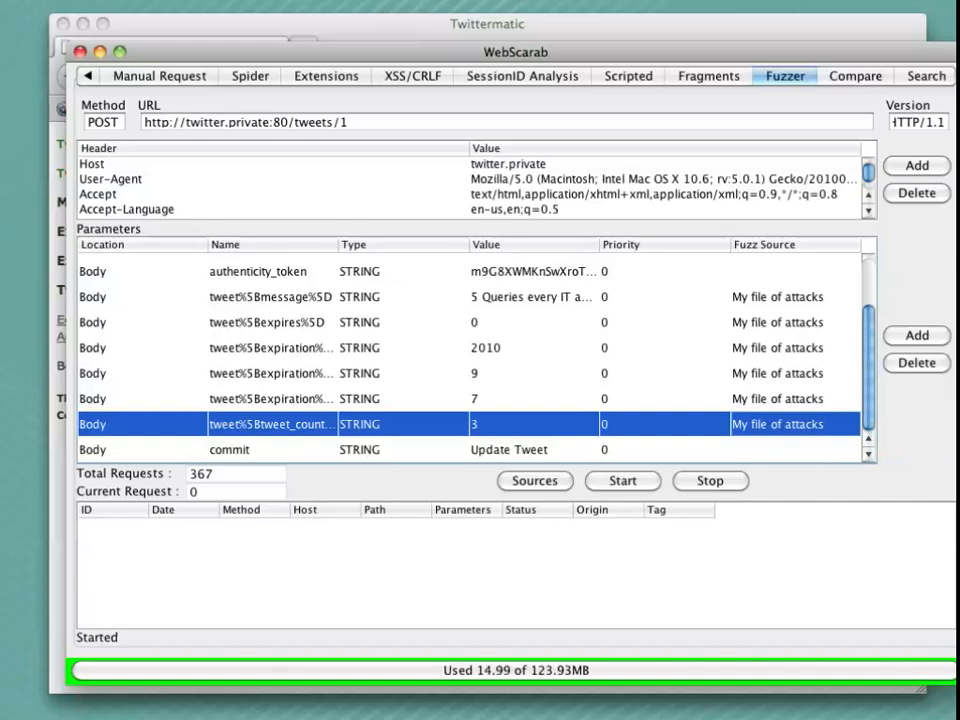
pyautogui.scroll(1, 470, 355)
pyautogui.scroll(2, 470, 355)
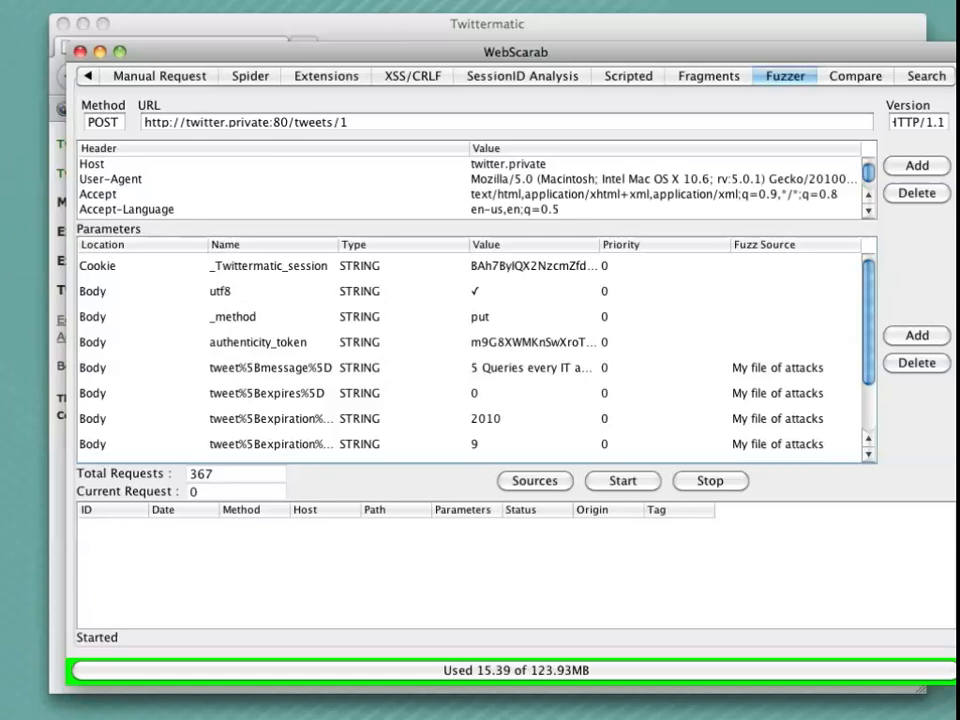
pyautogui.scroll(-3, 470, 360)
pyautogui.click(270, 424)
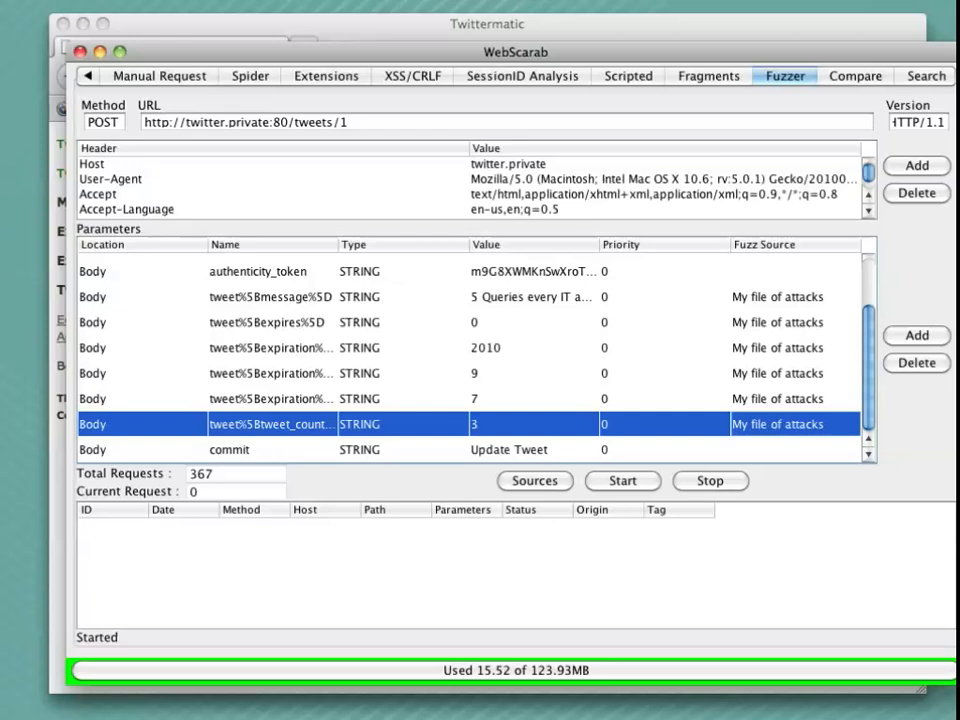
# Step: Set priority 1 for expires and 2 for the 2010 expiration parameter
pyautogui.click(604, 322)
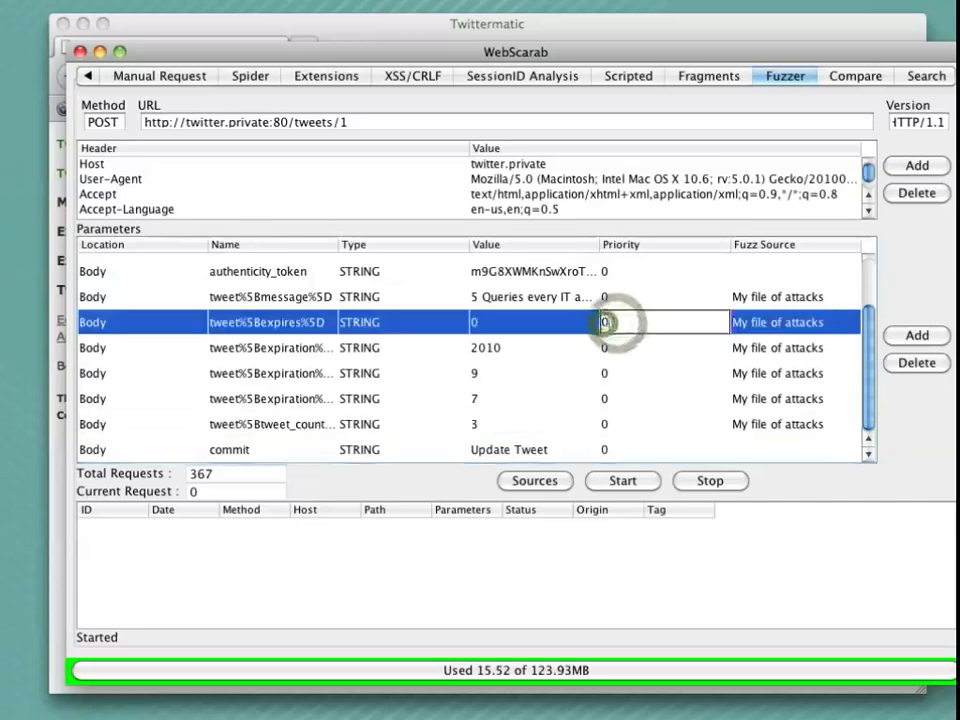
pyautogui.press('BackSpace')
pyautogui.write('1')
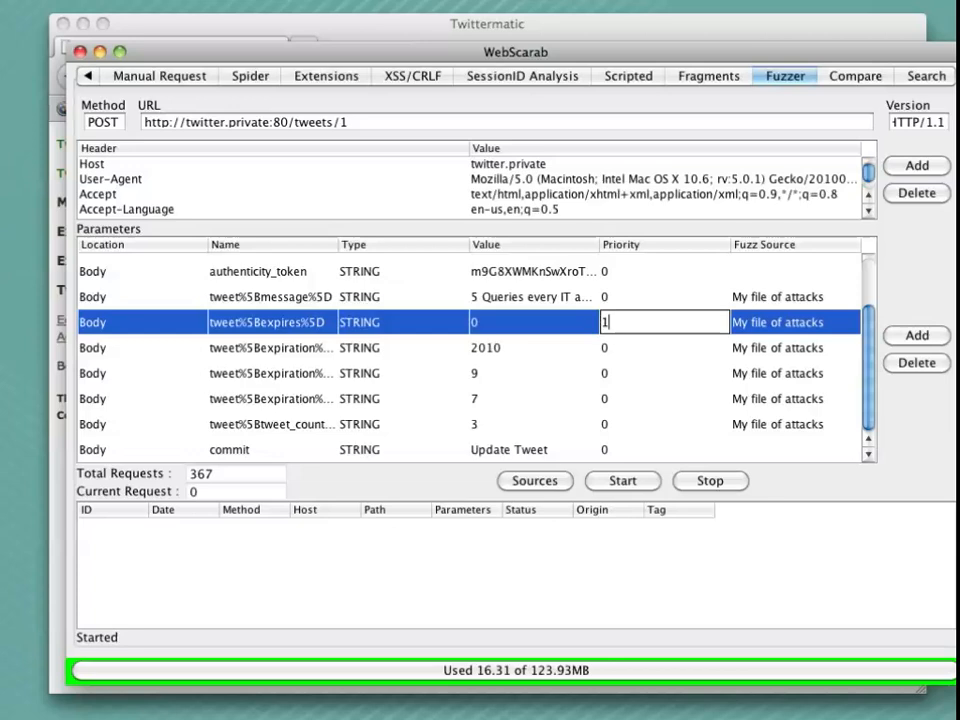
pyautogui.press('Return')
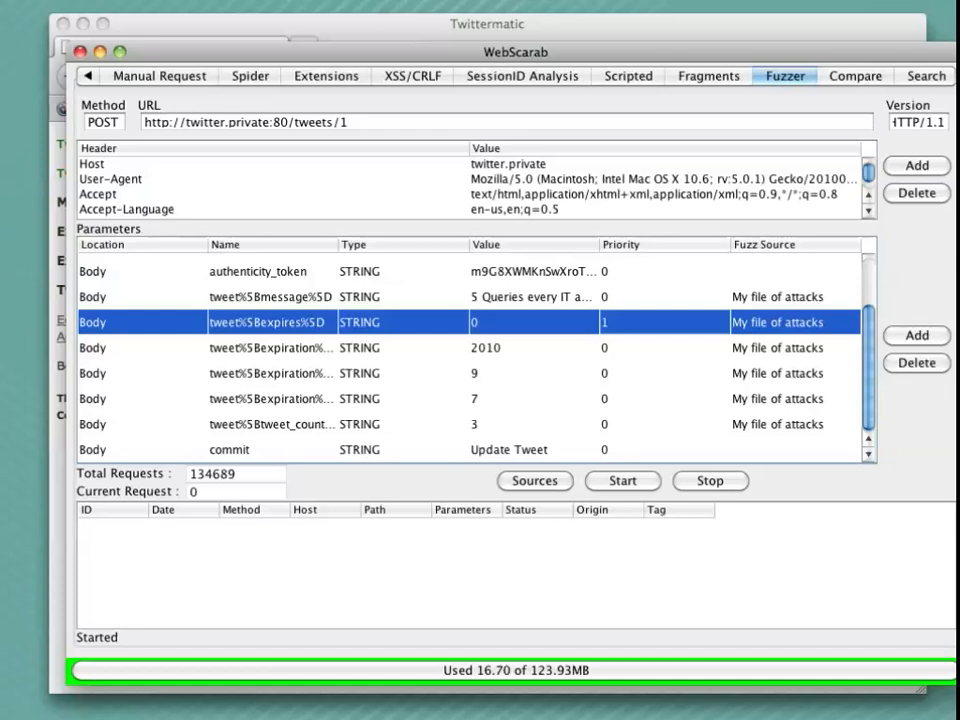
pyautogui.press('Down')
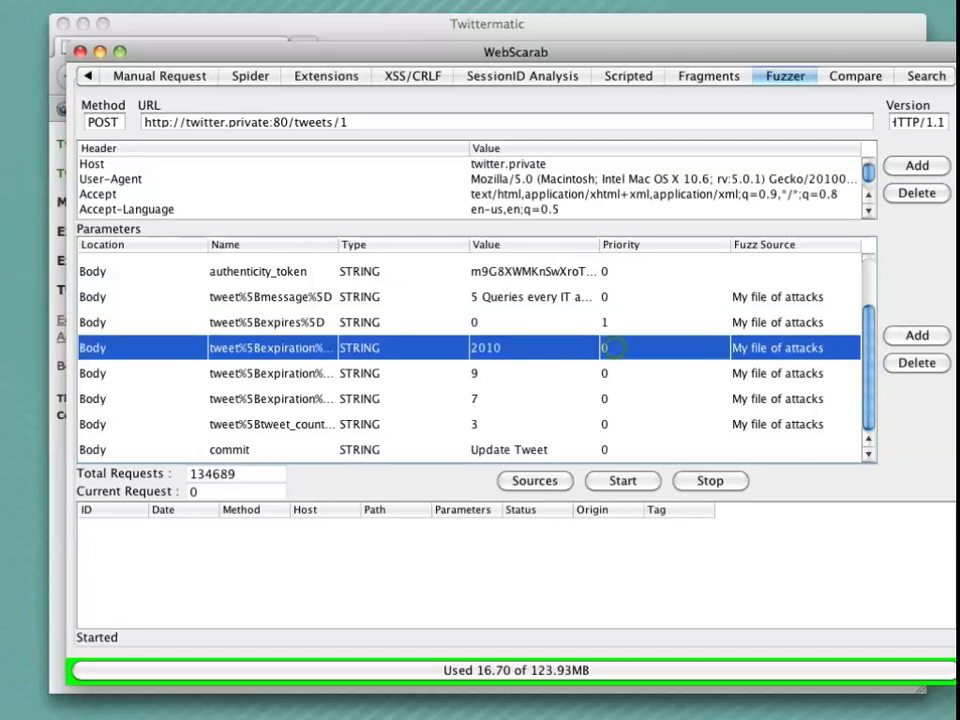
pyautogui.doubleClick(608, 347)
pyautogui.write('2')
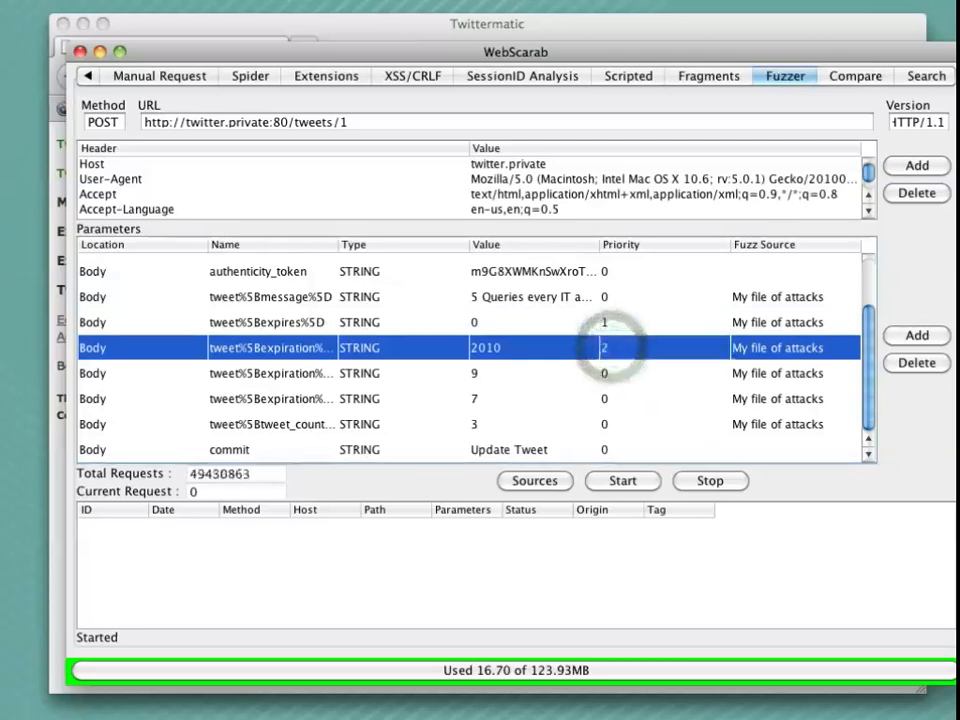
pyautogui.press('Return')
# Step: Set priorities 3, 4 and 5 for the 9 and 7 expiration and tweet count parameters
pyautogui.press('Down')
pyautogui.press('Up')
pyautogui.write('3')
pyautogui.press('Return')
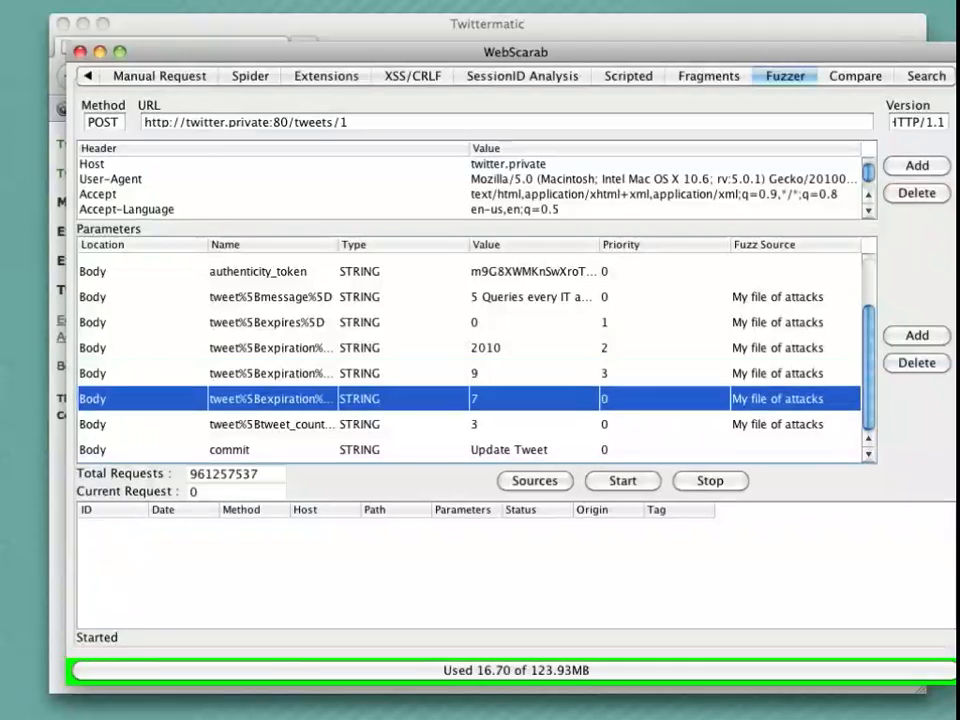
pyautogui.write('4')
pyautogui.press('Return')
pyautogui.write('5')
pyautogui.press('Return')
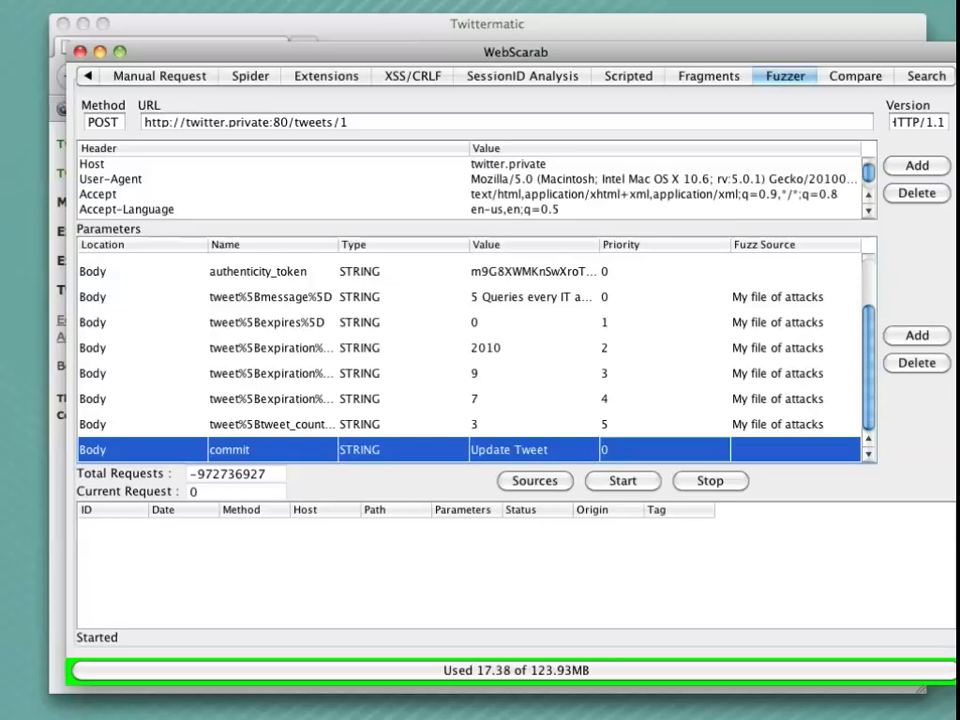
# Step: Run the fuzzer, widen the Status column to read the 500 errors, and stop at request 410
pyautogui.click(622, 480)
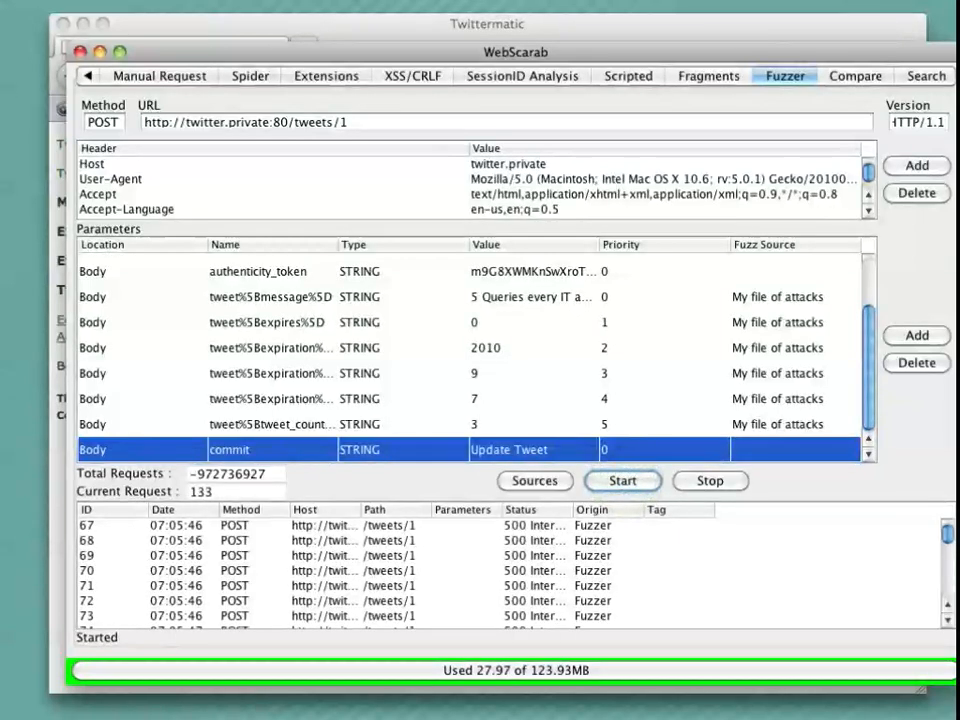
pyautogui.moveTo(571, 509); pyautogui.dragTo(666, 509)
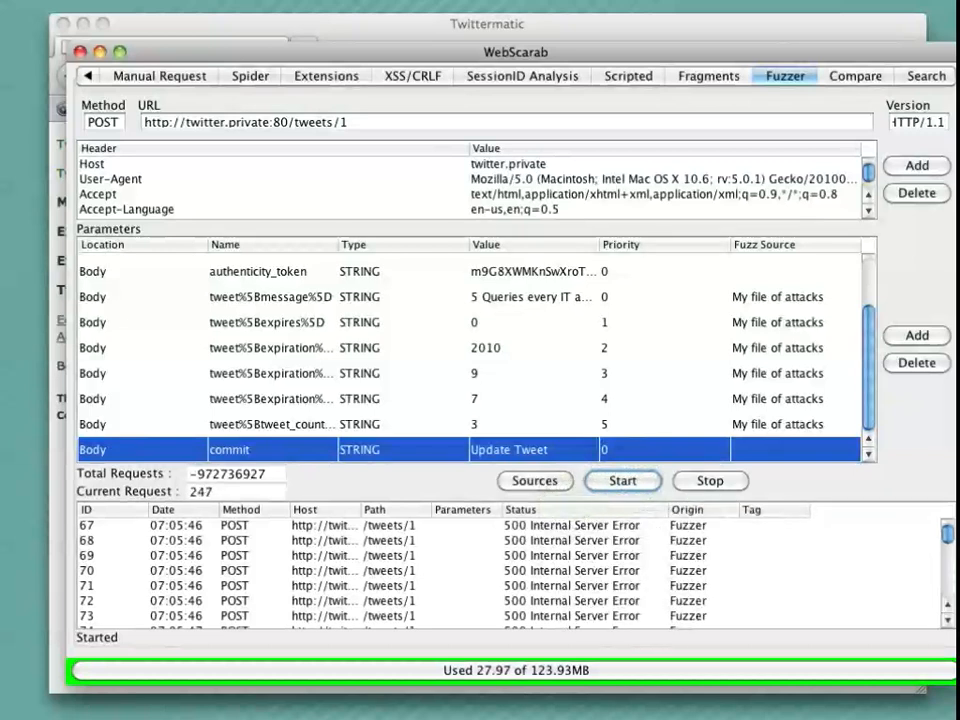
pyautogui.moveTo(947, 533)
pyautogui.mouseDown()
pyautogui.moveTo(947, 600)
pyautogui.moveTo(947, 533)
pyautogui.mouseUp()
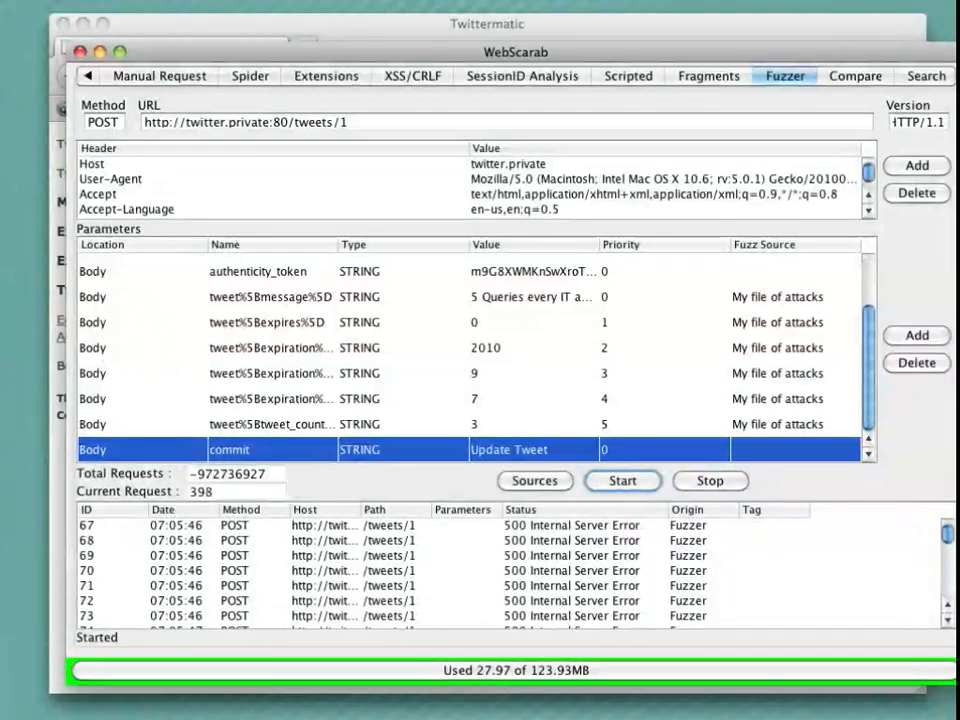
pyautogui.click(710, 481)
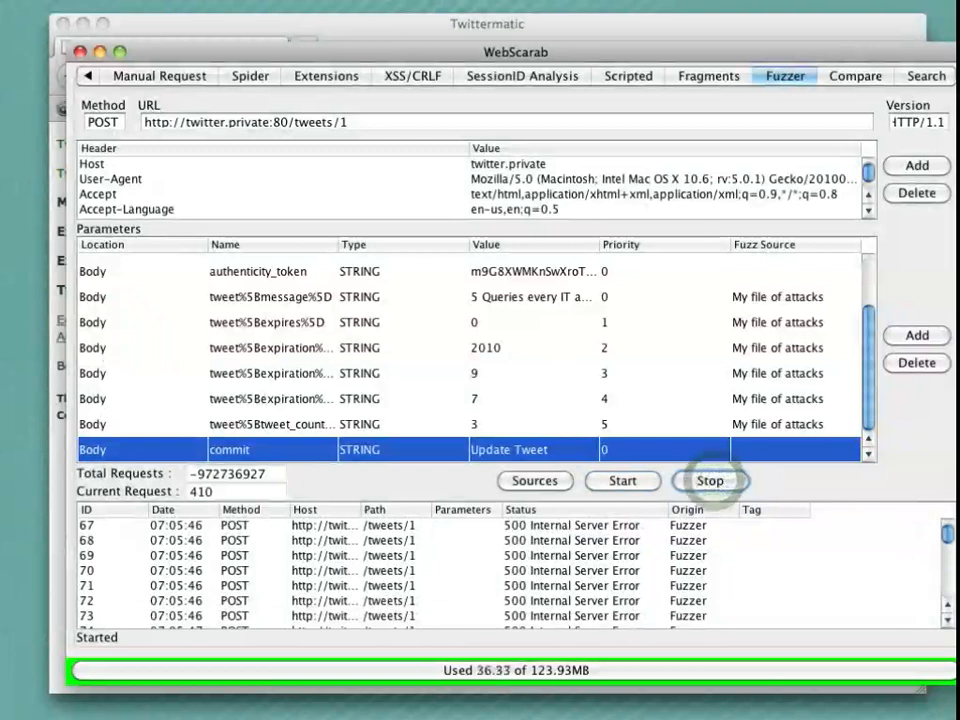
pyautogui.moveTo(947, 533); pyautogui.dragTo(947, 585)
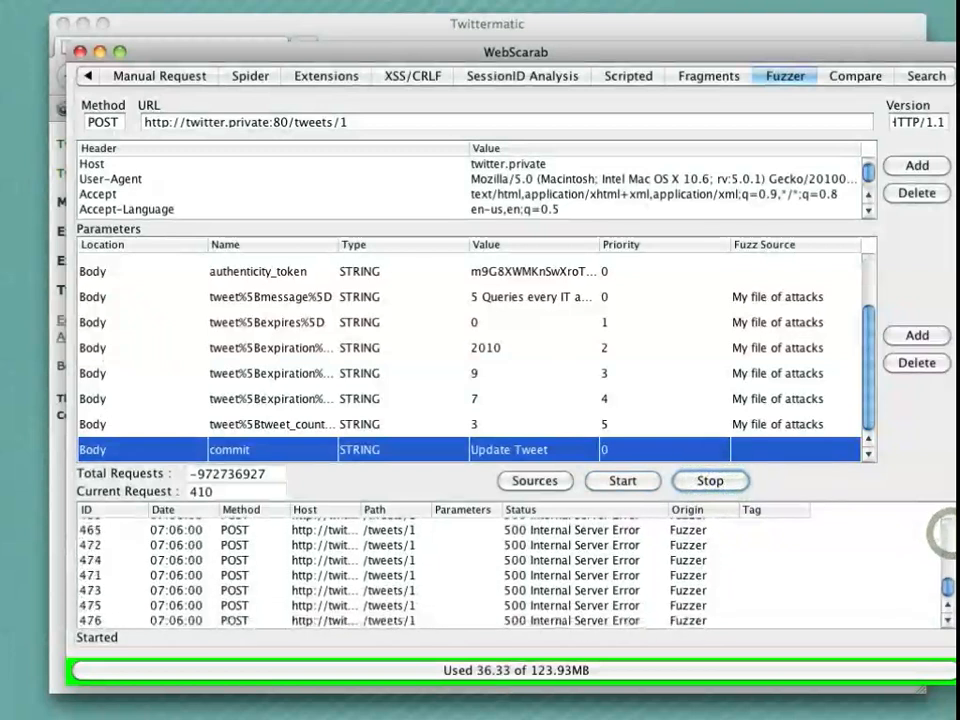
pyautogui.doubleClick(362, 560)
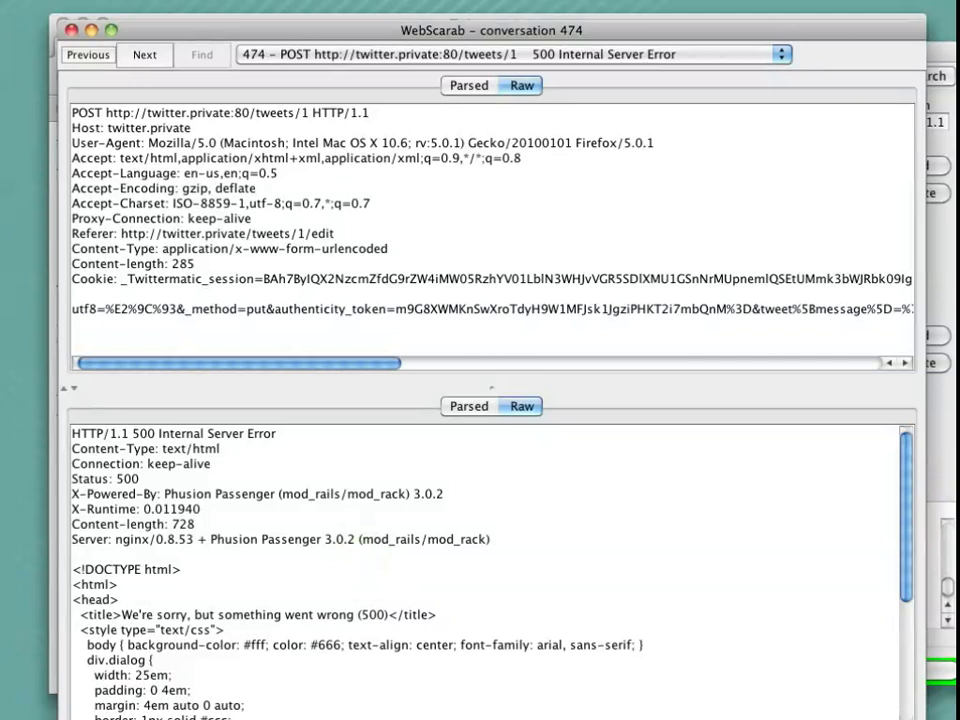
pyautogui.click(71, 30)
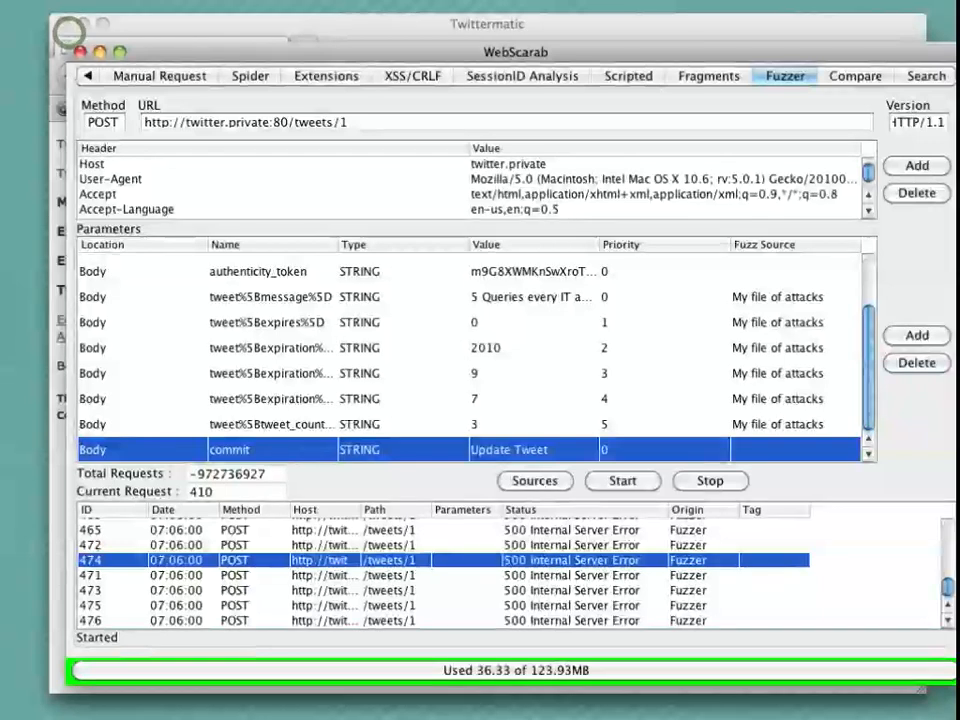